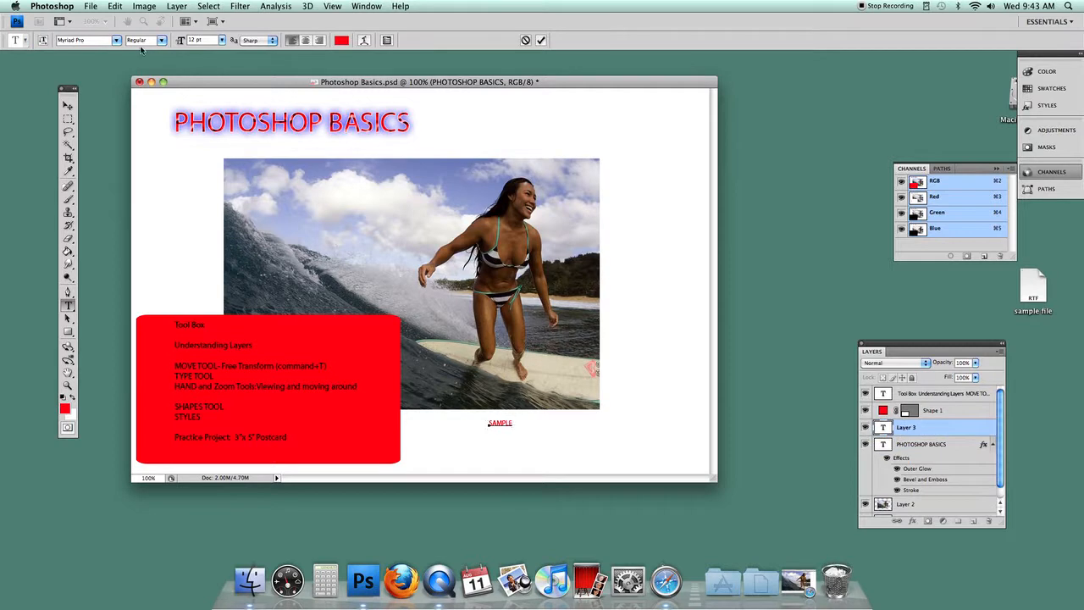
Commit the SAMPLE text and add a paragraph text box beside it reading "TEXT THAT WILL WRAP AROUND AN AREA"
left_click(68, 105)
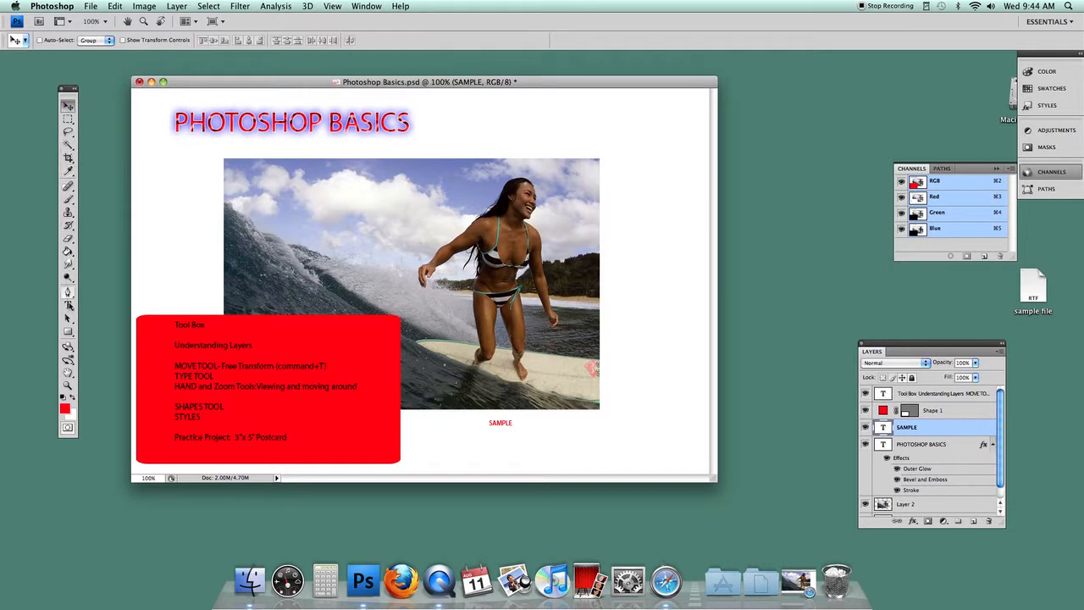
left_click(68, 305)
left_click_drag(581, 425, 674, 462)
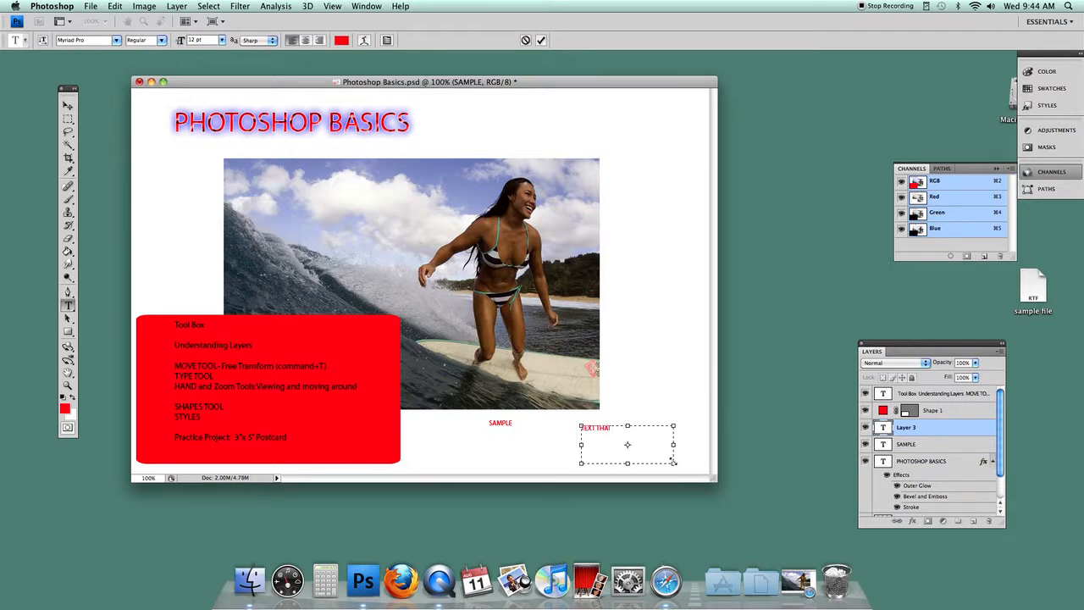
type("TEXT THAT WILL WRAP AROUND AN")
type("AREA")
left_click(68, 105)
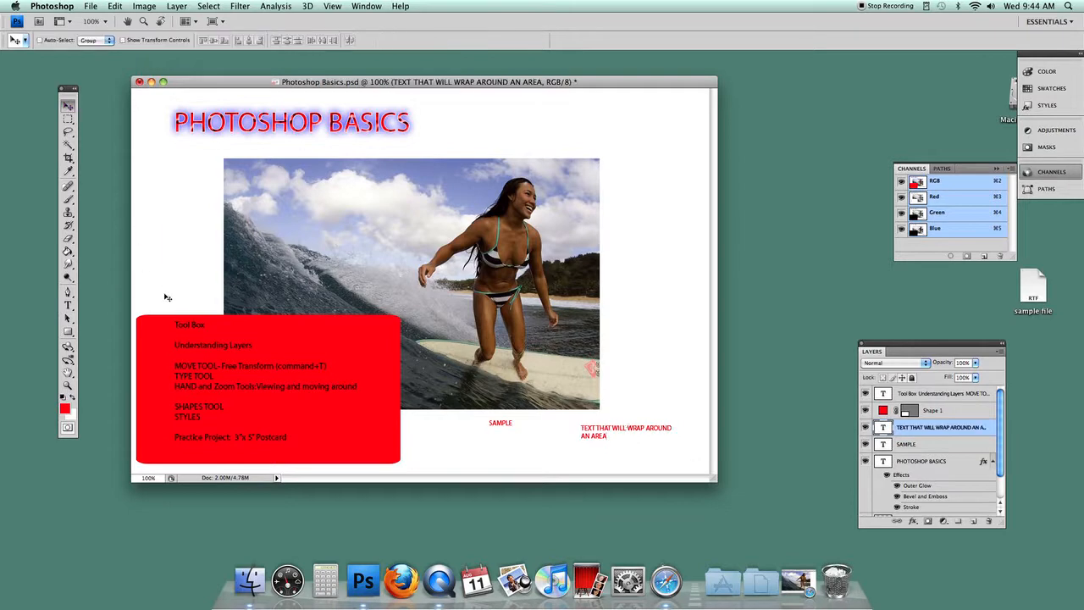
Change the colour of the SAMPLE text to turquoise, hex 35d9df
left_click(68, 305)
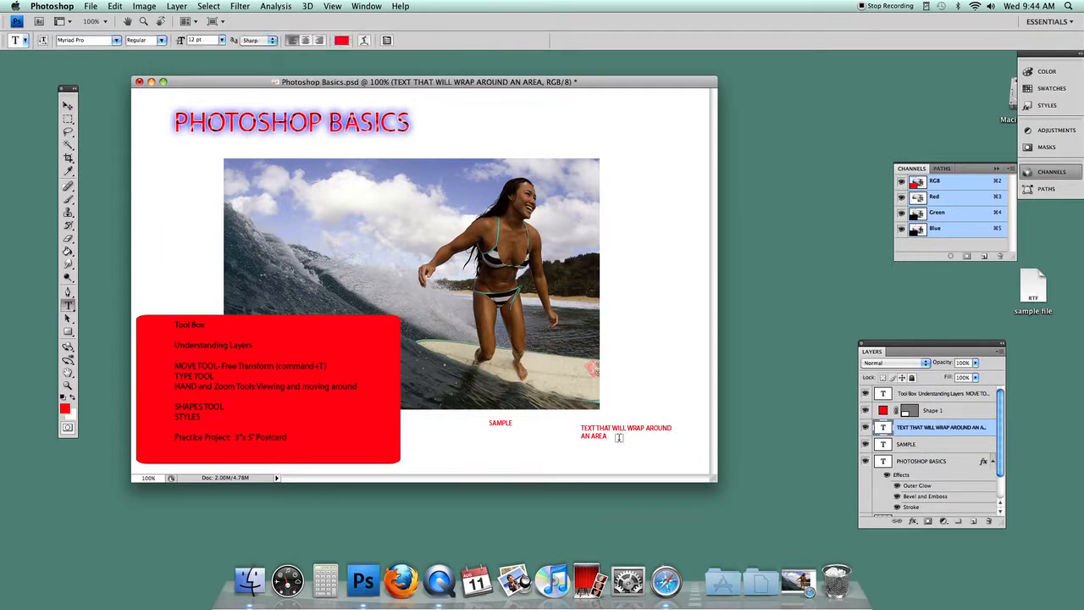
left_click(496, 426)
key("Escape")
left_click_drag(489, 425, 514, 424)
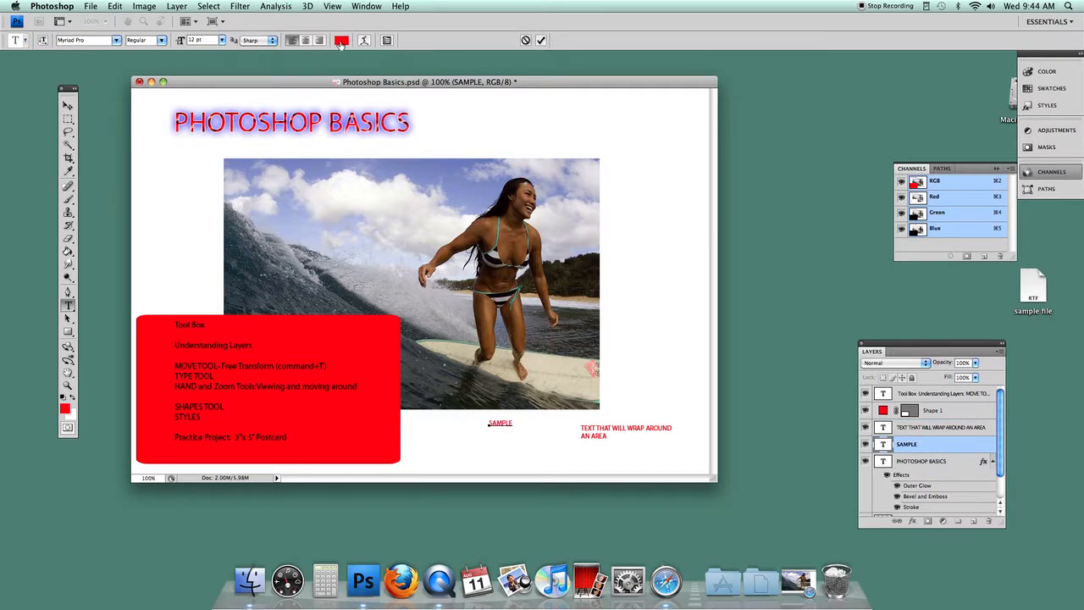
left_click(340, 42)
left_click(551, 219)
left_click(549, 232)
left_click(501, 179)
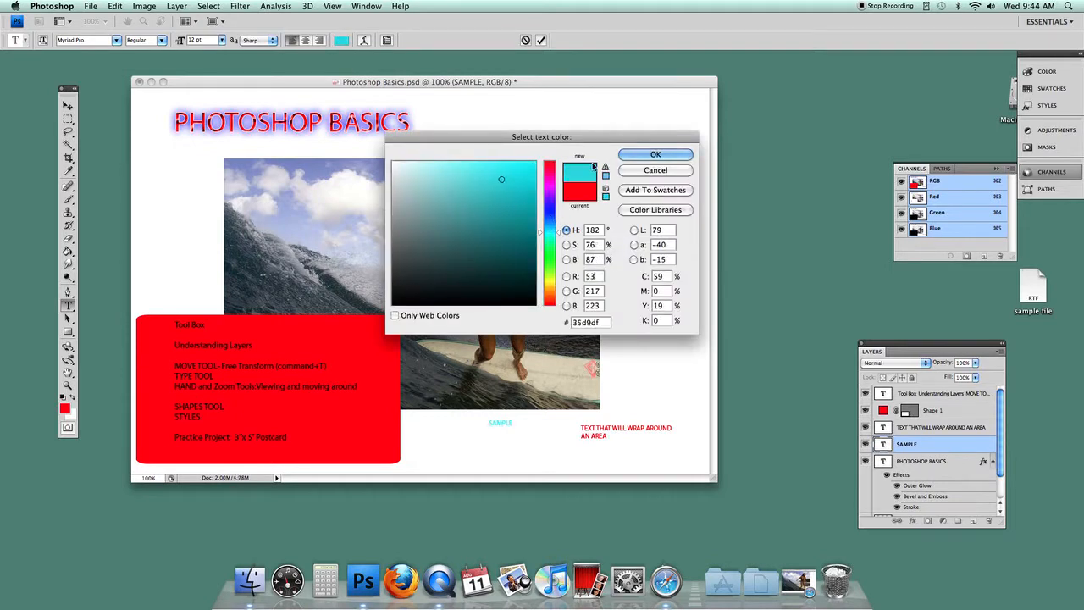
left_click(654, 155)
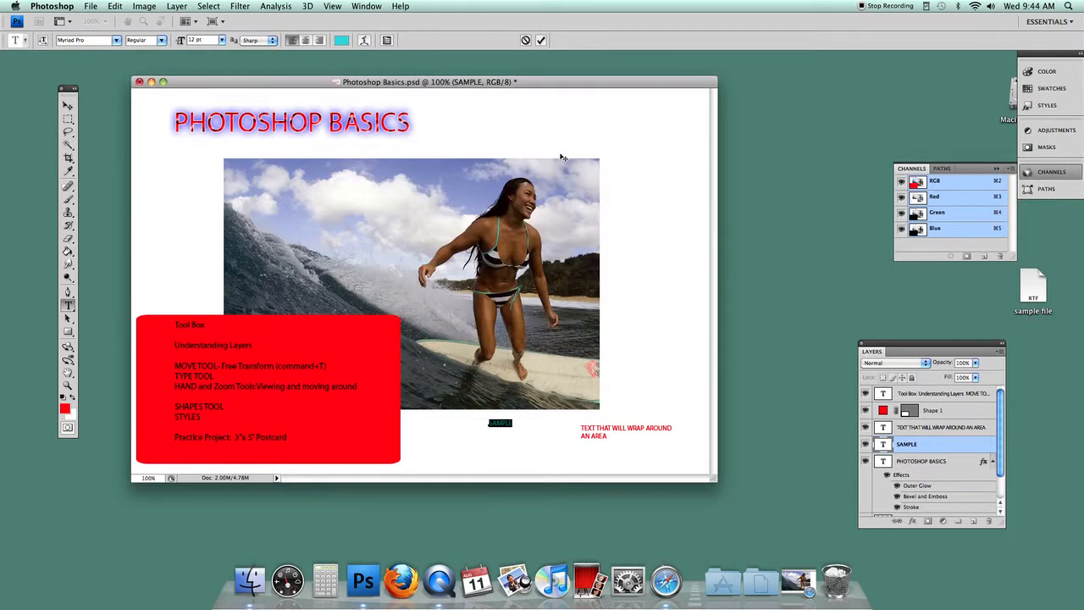
Warp the SAMPLE text with a horizontal Arc style, bend +44% and horizontal distortion +45%, and commit the text
left_click(365, 42)
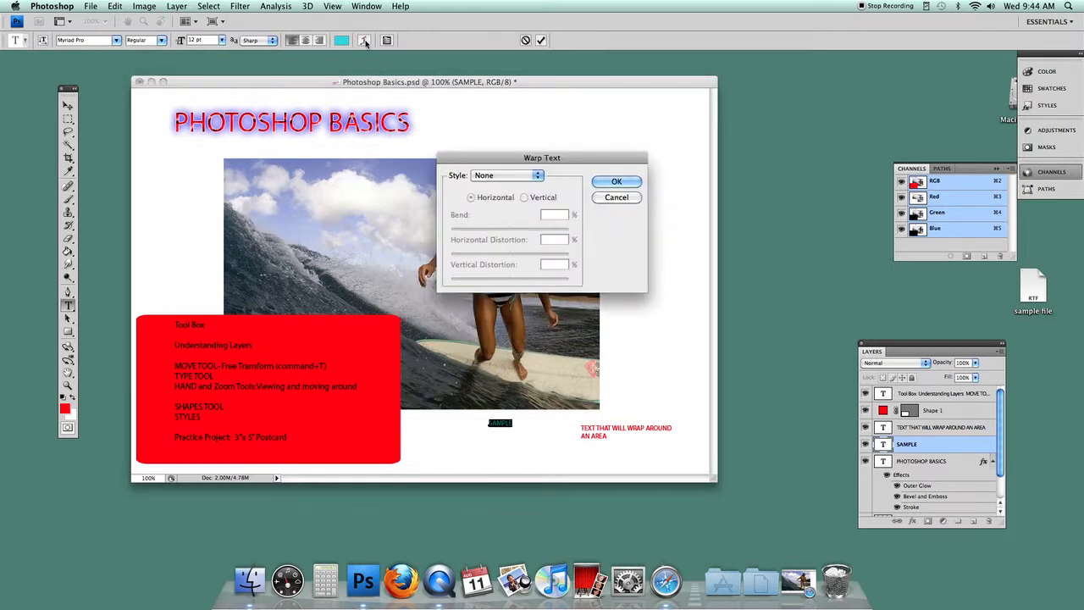
left_click(493, 177)
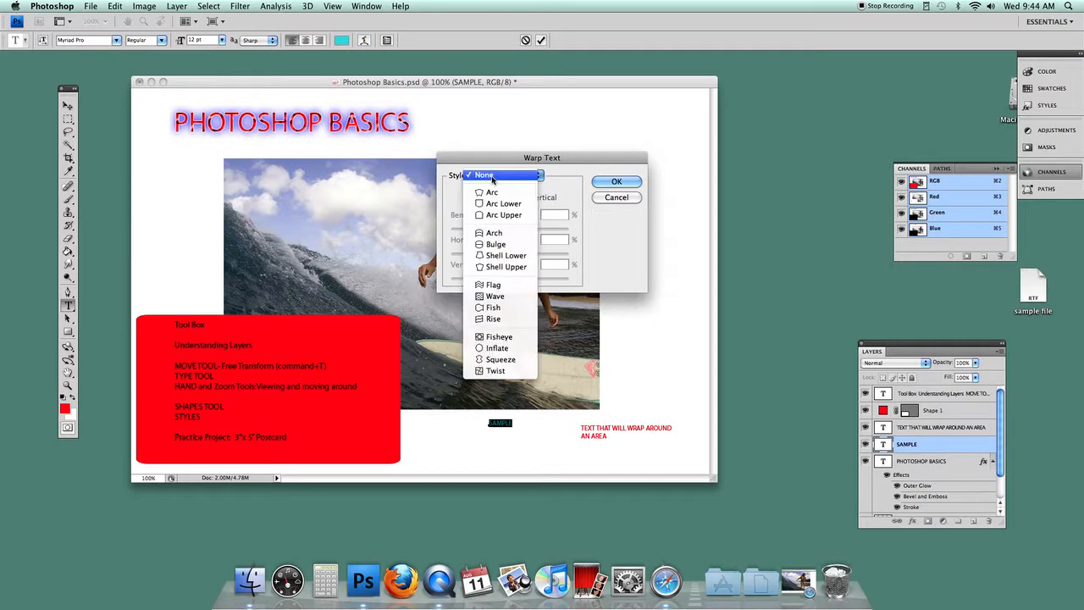
left_click(491, 192)
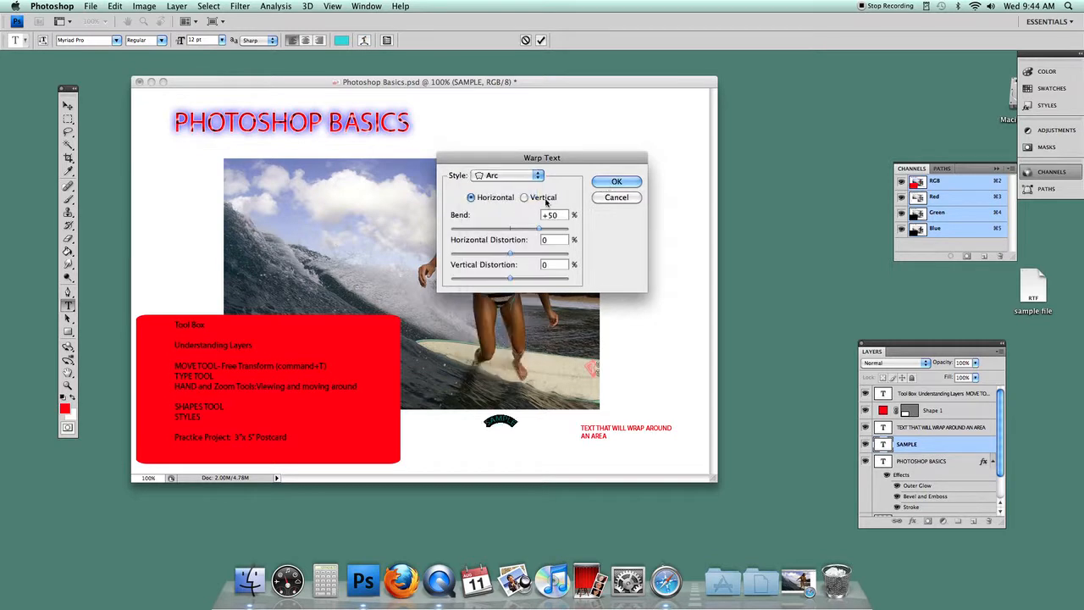
left_click_drag(539, 228, 536, 258)
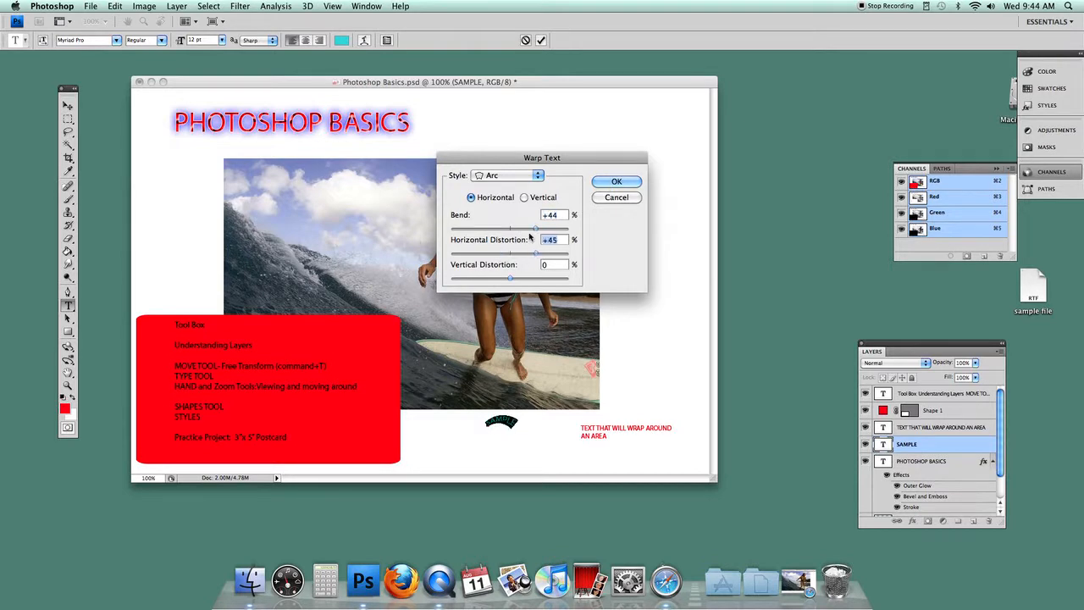
left_click(504, 176)
left_click(504, 175)
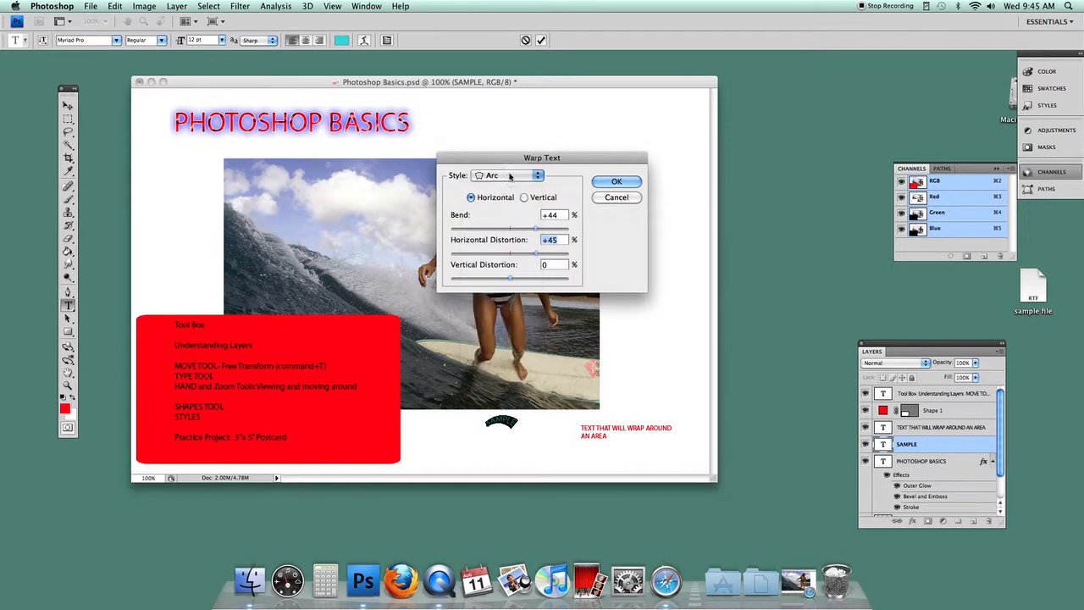
left_click(621, 185)
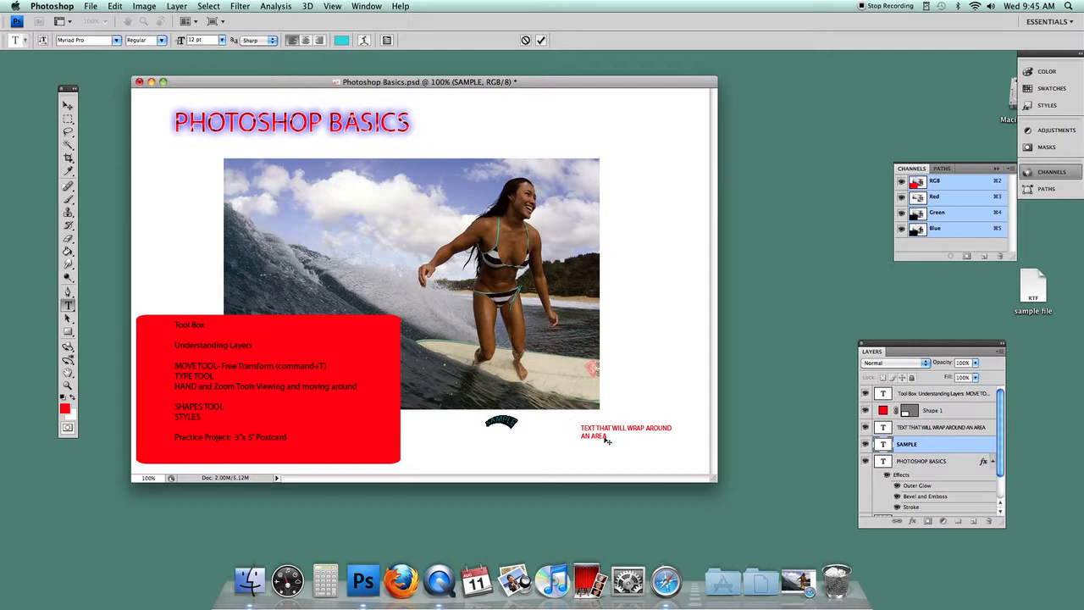
left_click(69, 107)
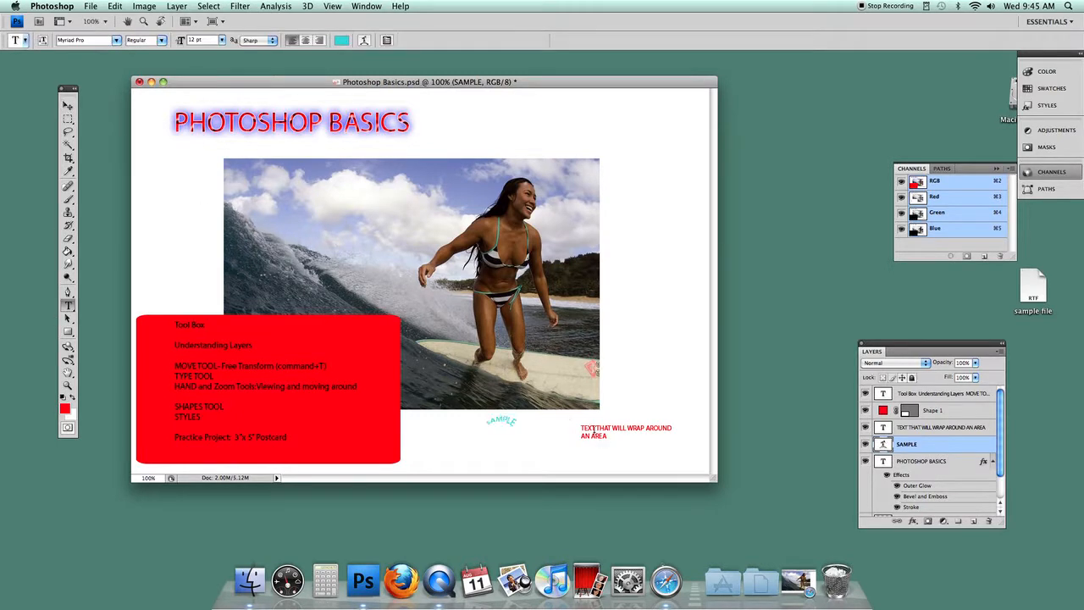
Resize the paragraph text's box, making it narrower and shorter so the line breaks after "WRAP", and commit it
left_click_drag(581, 428, 608, 436)
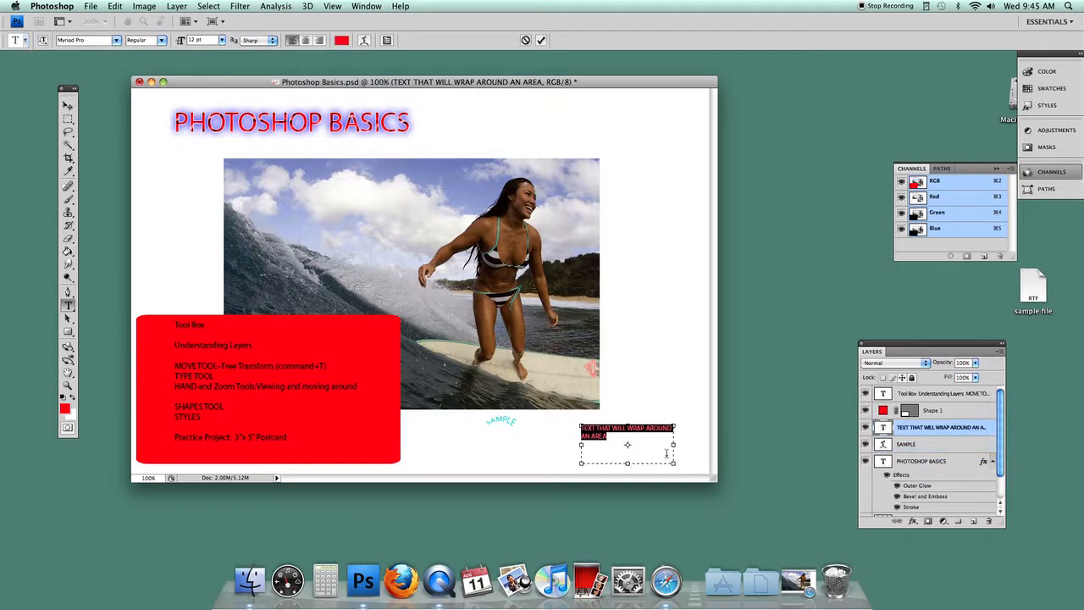
left_click_drag(672, 445, 695, 445)
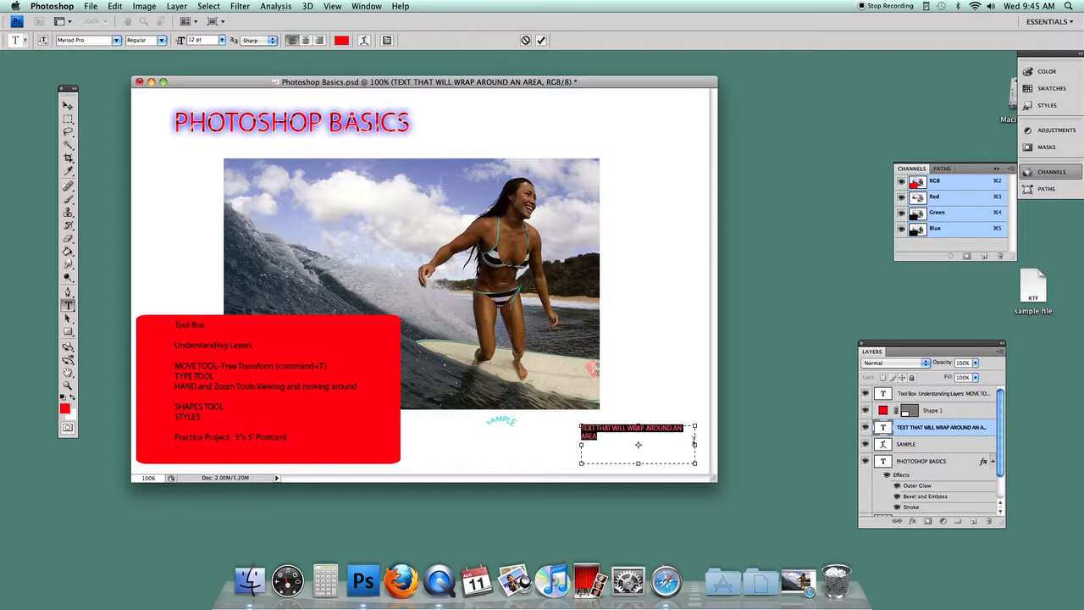
left_click_drag(694, 445, 700, 445)
left_click_drag(698, 445, 621, 448)
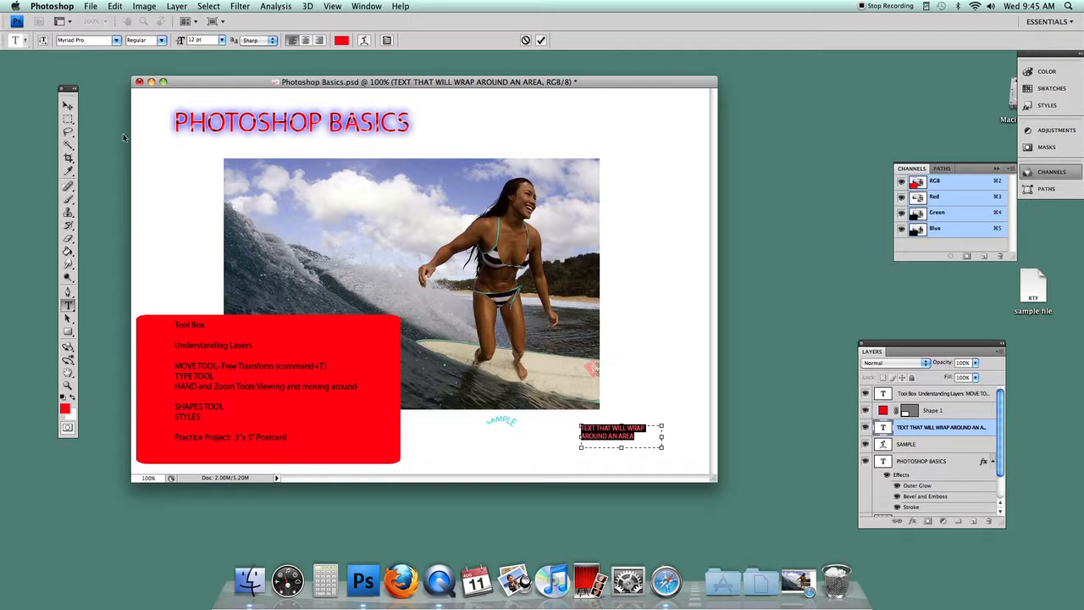
left_click(70, 107)
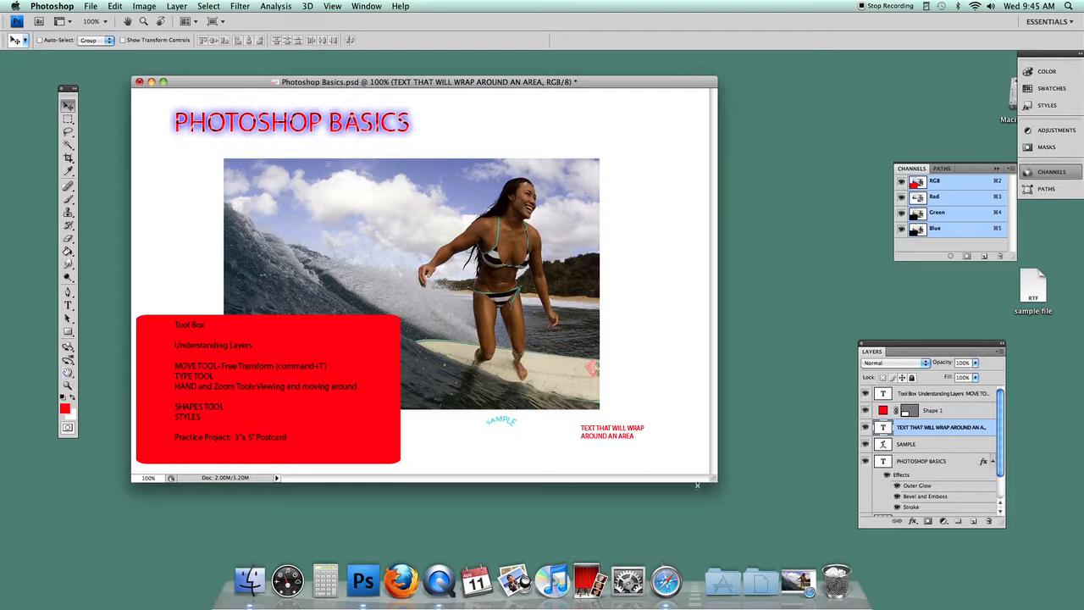
Enlarge the document window and fit the whole image on screen
left_click_drag(712, 479, 809, 543)
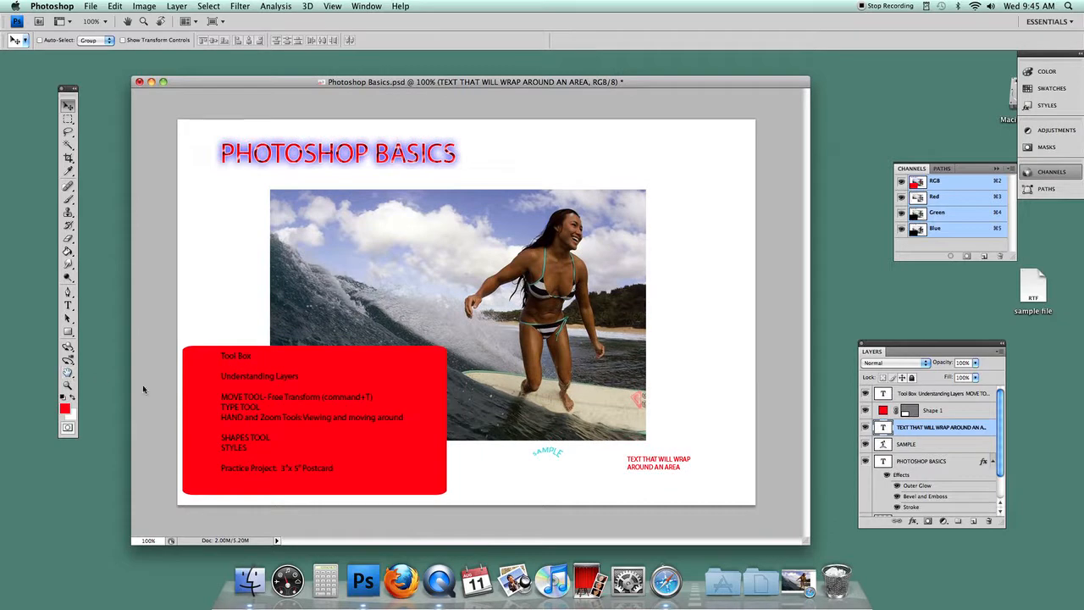
double_click(68, 372)
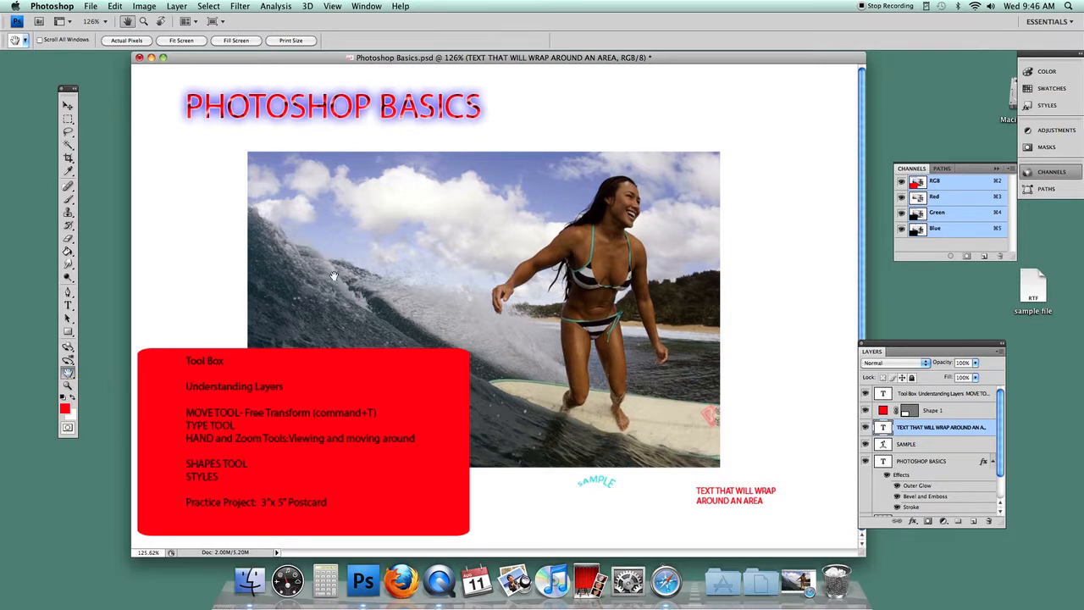
Zoom in on the surfer's head and into the sky up to 3200%, and zoom back out to 700%
left_click(68, 385)
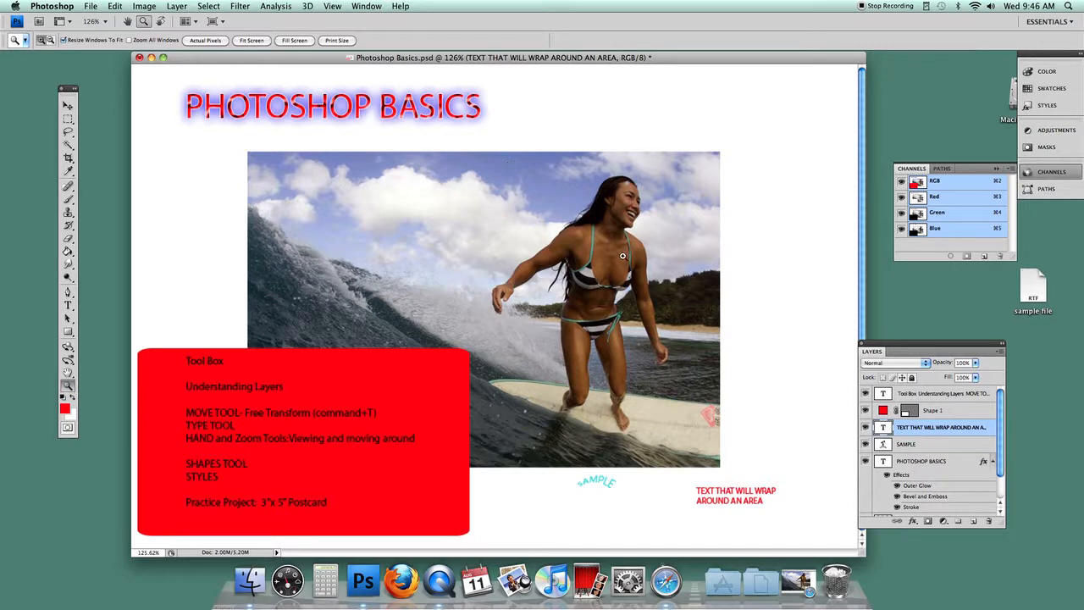
left_click_drag(477, 156, 682, 243)
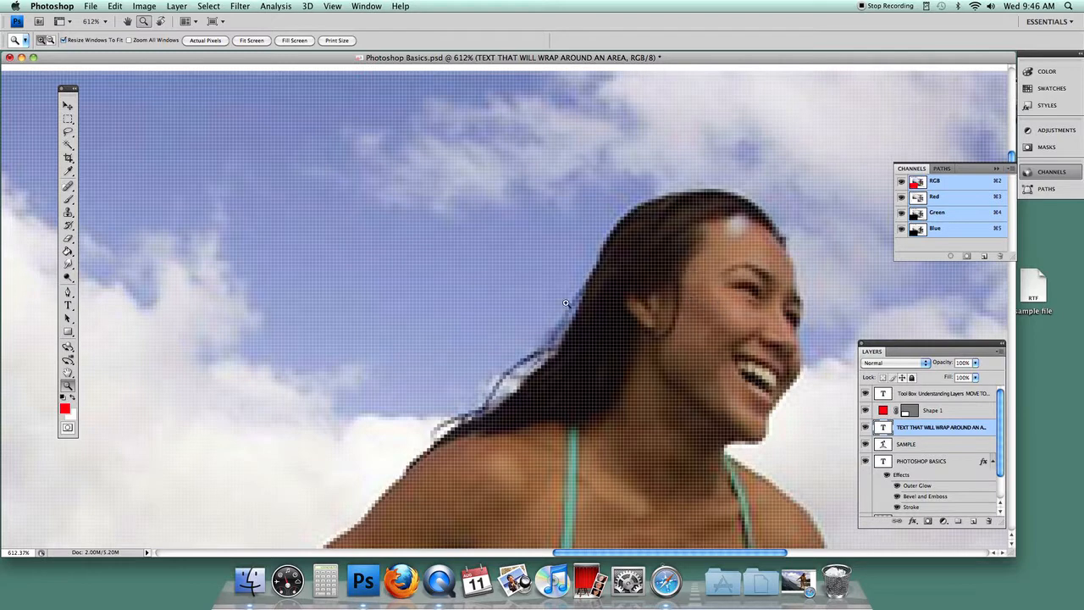
left_click(447, 321)
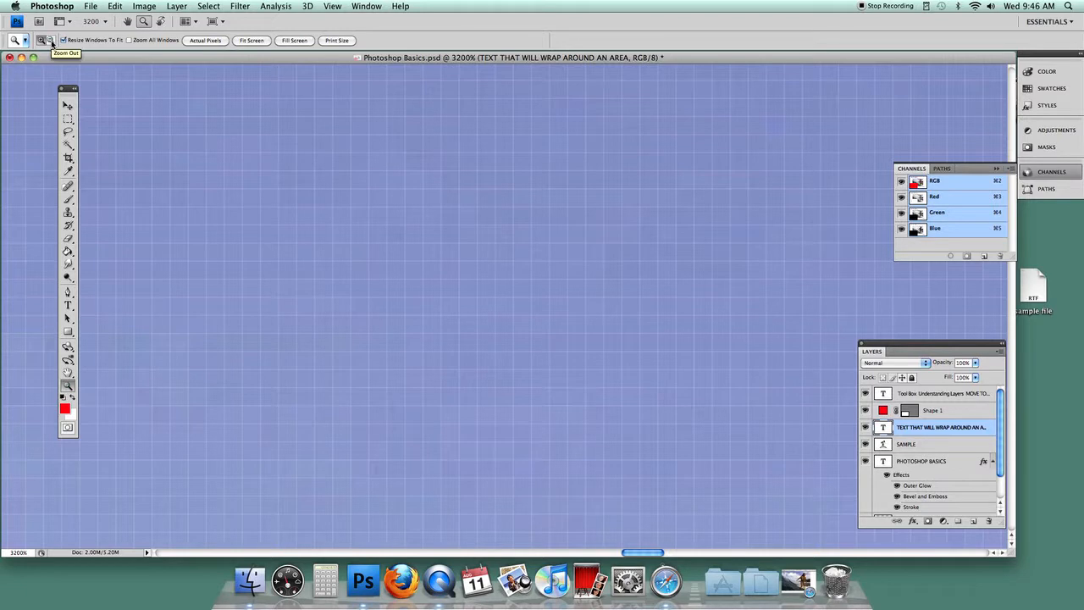
left_click(522, 287)
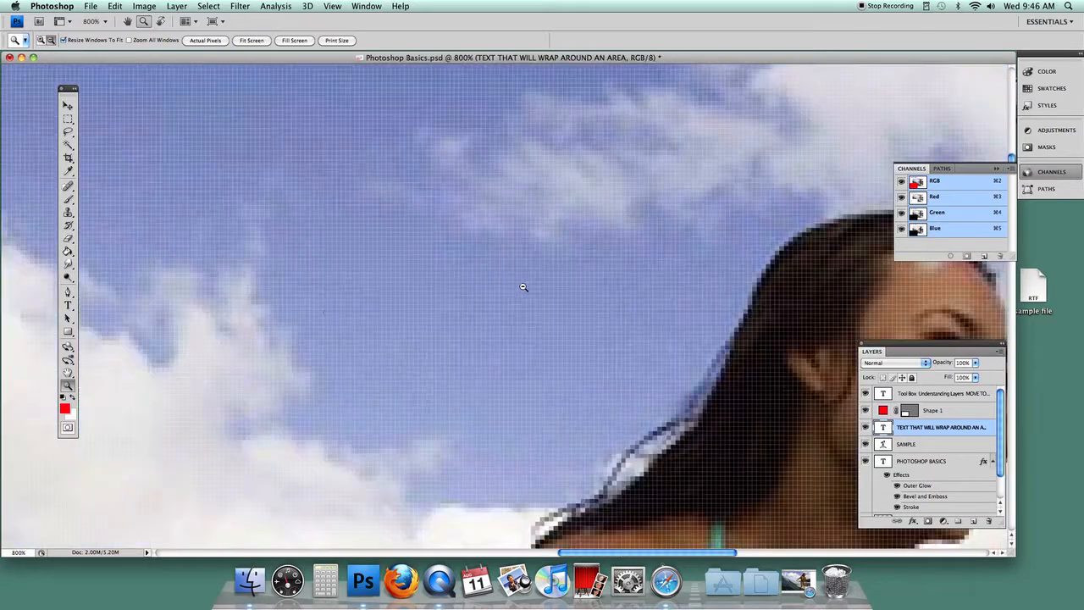
left_click(254, 315, "alt")
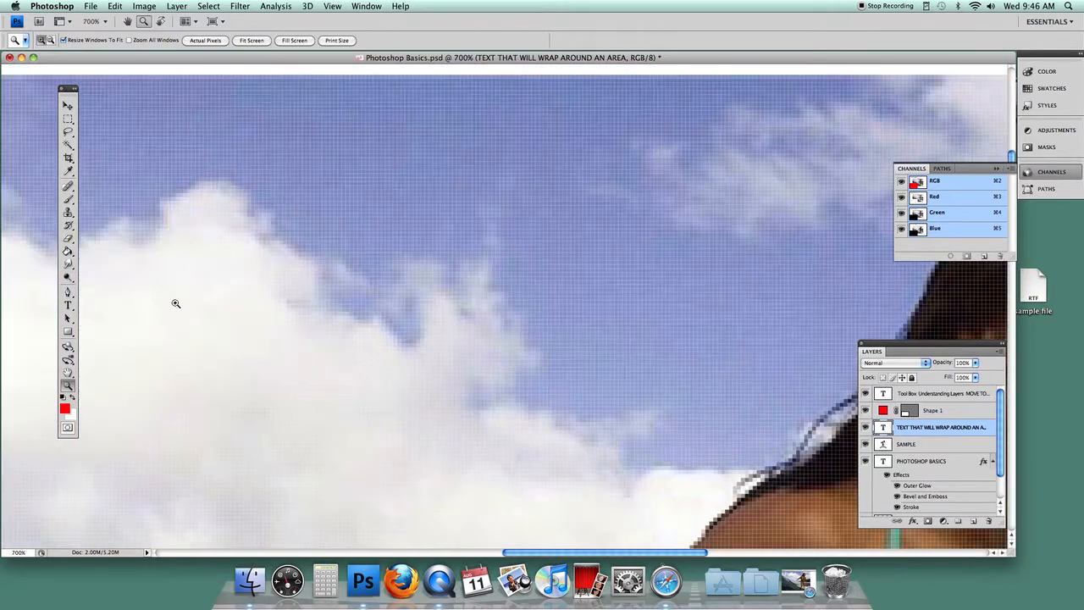
Fit the whole image on screen again and move the document window clear of the toolbox
left_click(67, 372)
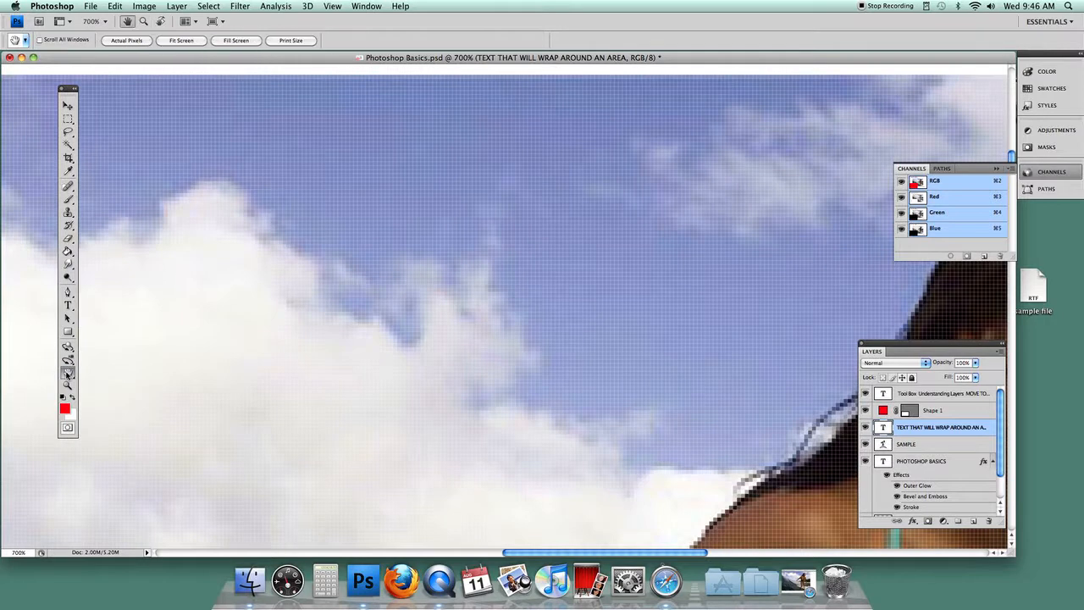
double_click(67, 373)
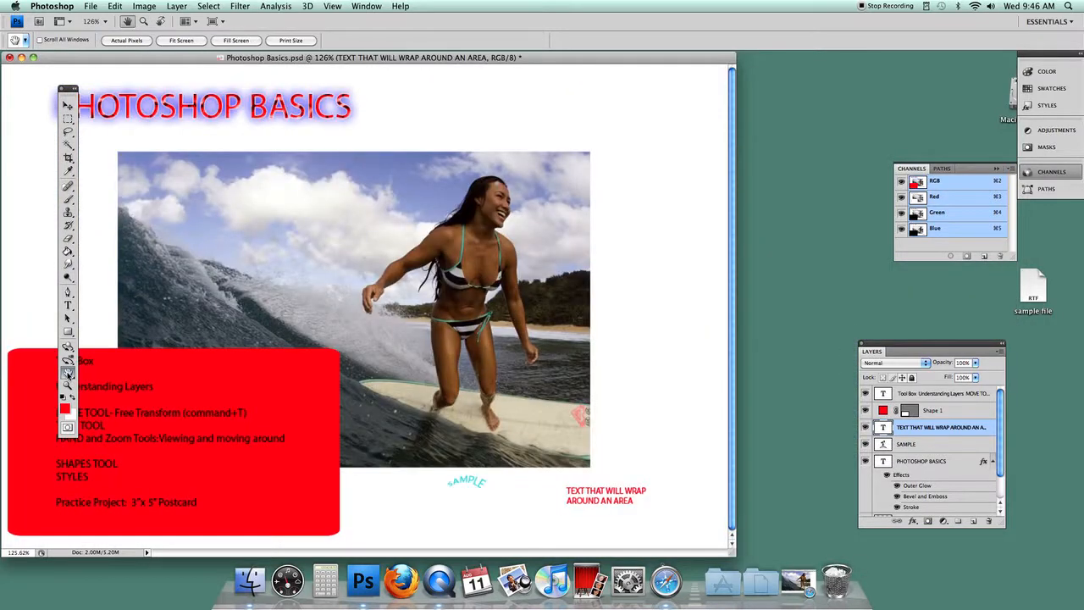
left_click_drag(177, 62, 286, 74)
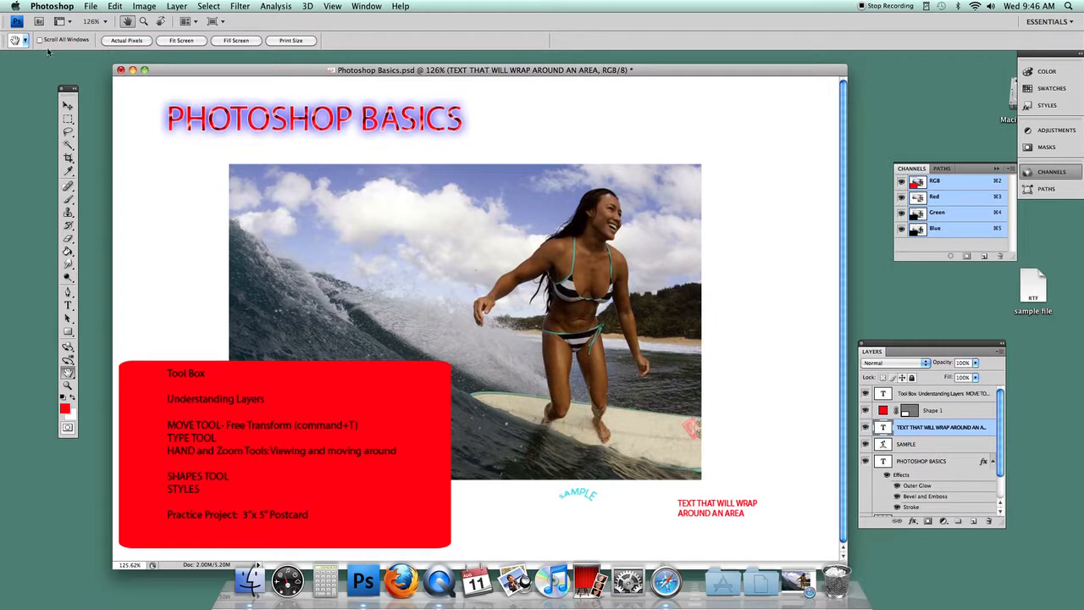
Compare the Fill Screen, Fit Screen and Actual Pixels views, and enlarge the window around the 100% image
left_click(236, 41)
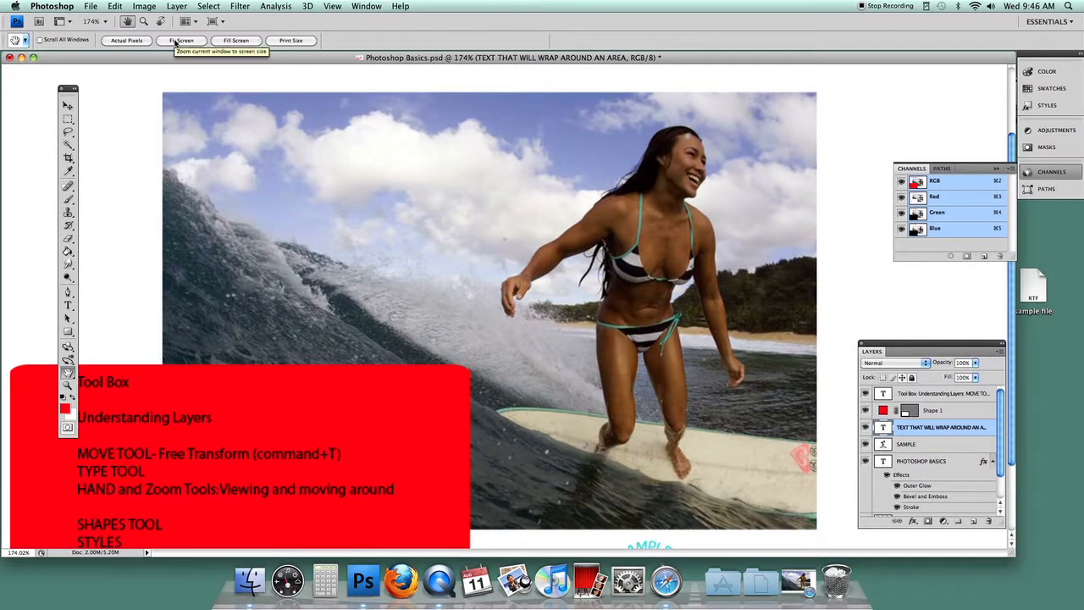
left_click(175, 42)
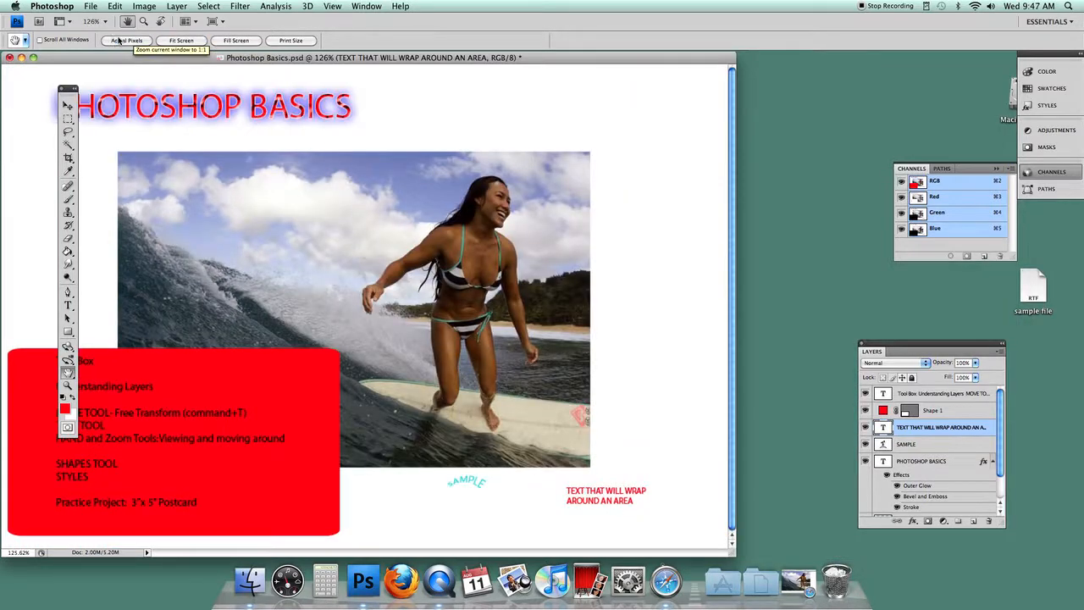
left_click(126, 41)
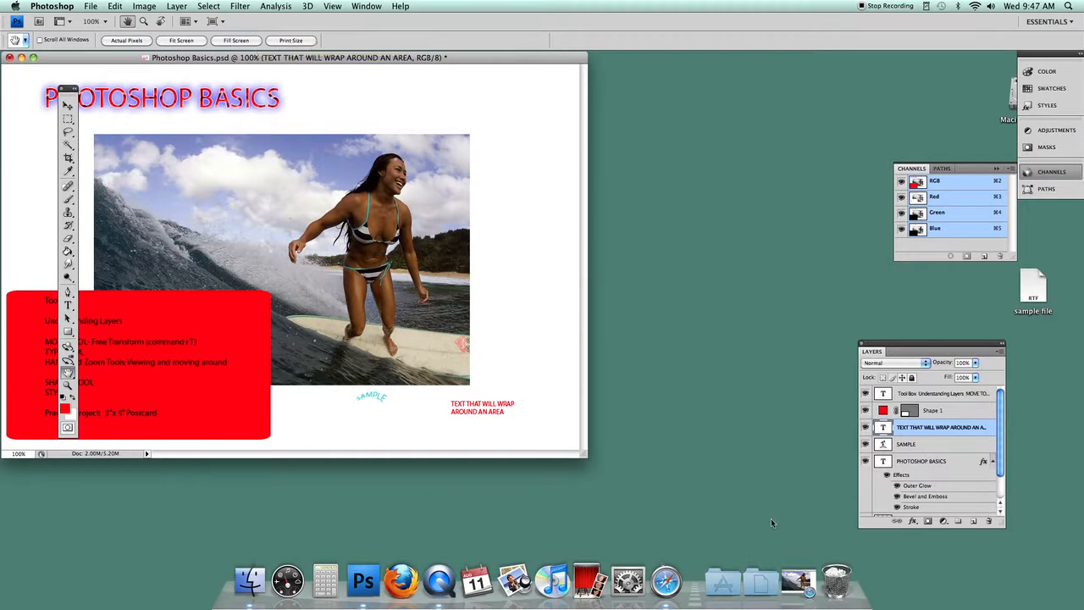
left_click_drag(584, 455, 890, 589)
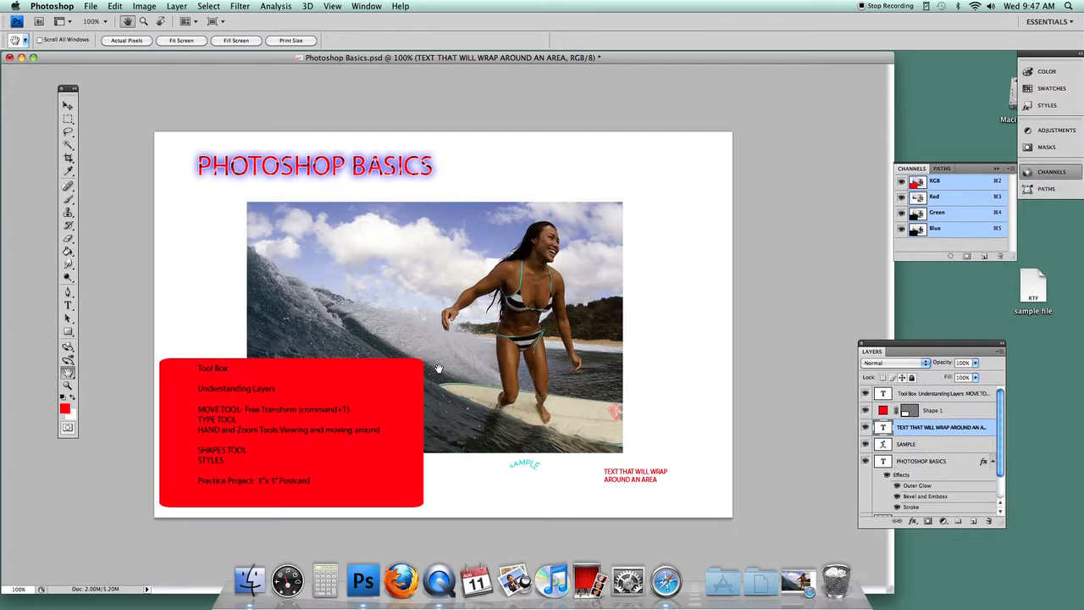
Zoom in on the surfer at 200% and magnify the area around her head to about 766%
left_click(68, 386)
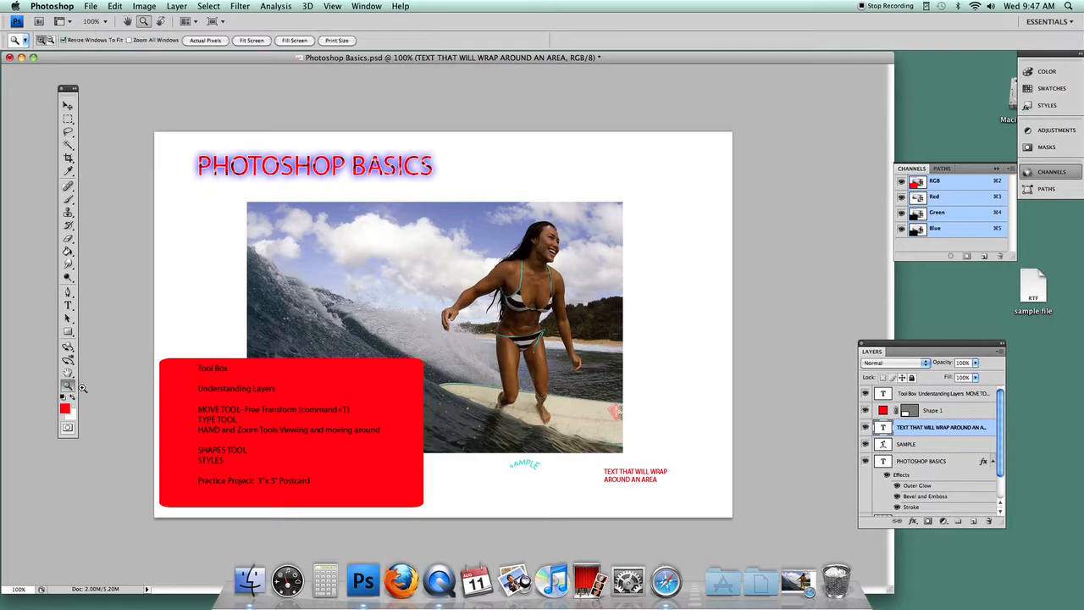
left_click(533, 264)
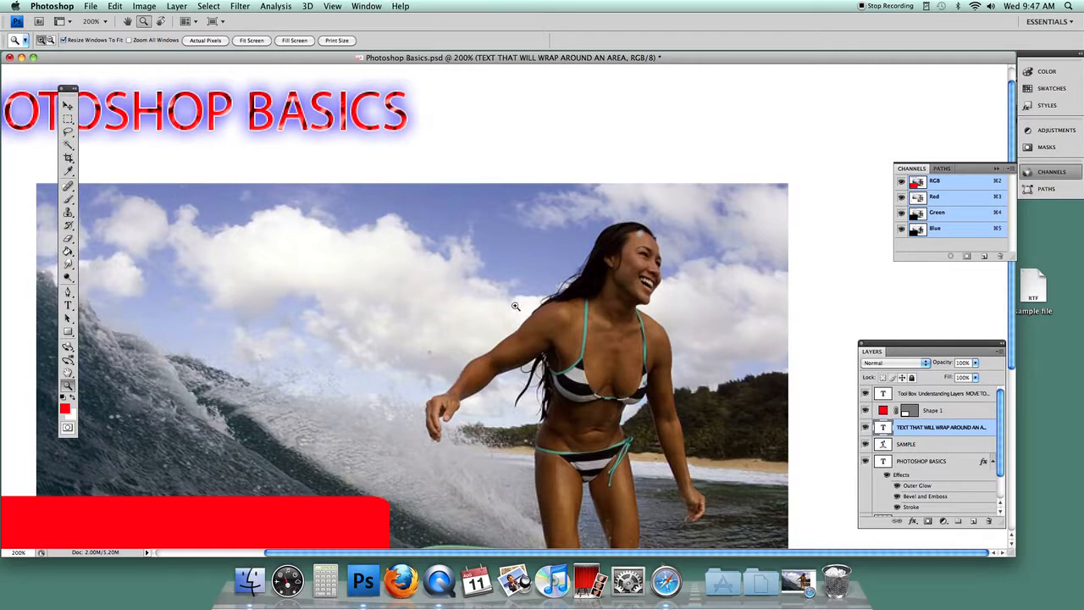
left_click_drag(561, 202, 691, 322)
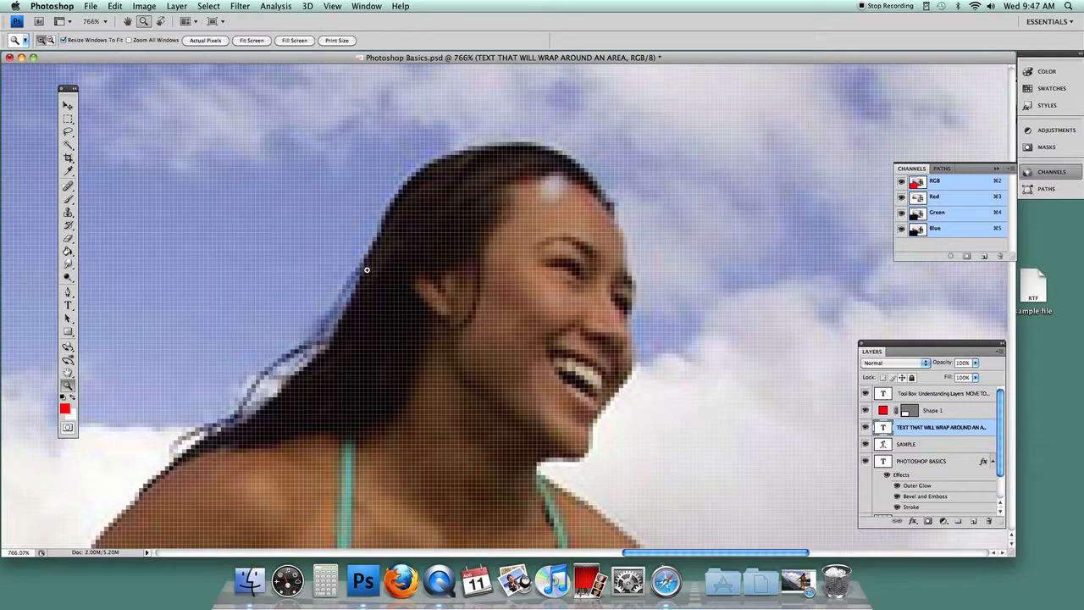
Fit the whole image on screen and zoom in on an area around the surfer's body
left_click(69, 374)
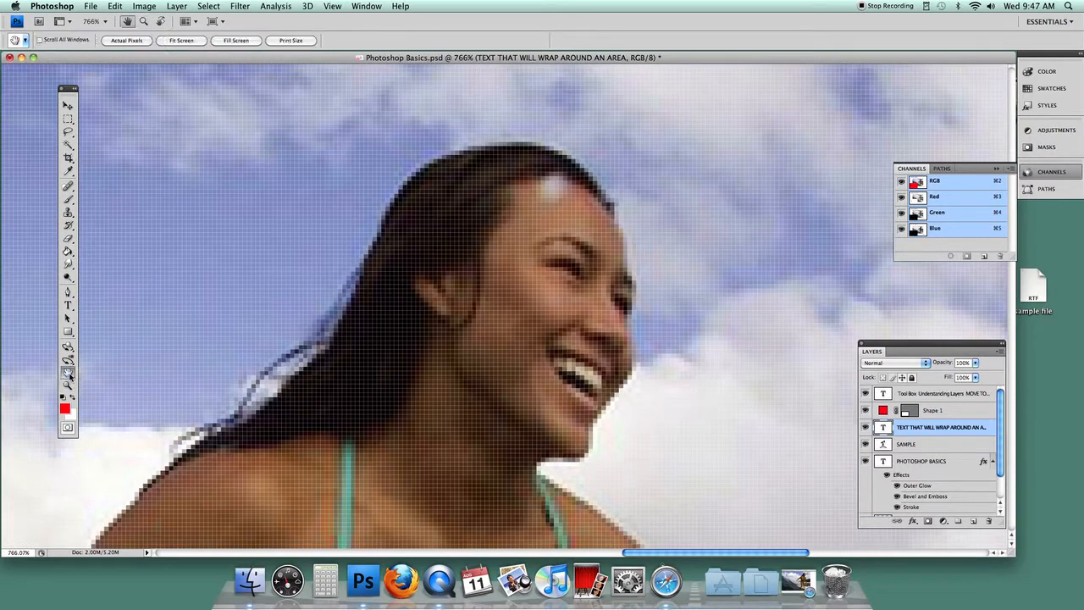
double_click(68, 373)
left_click(69, 386)
left_click_drag(311, 256, 626, 352)
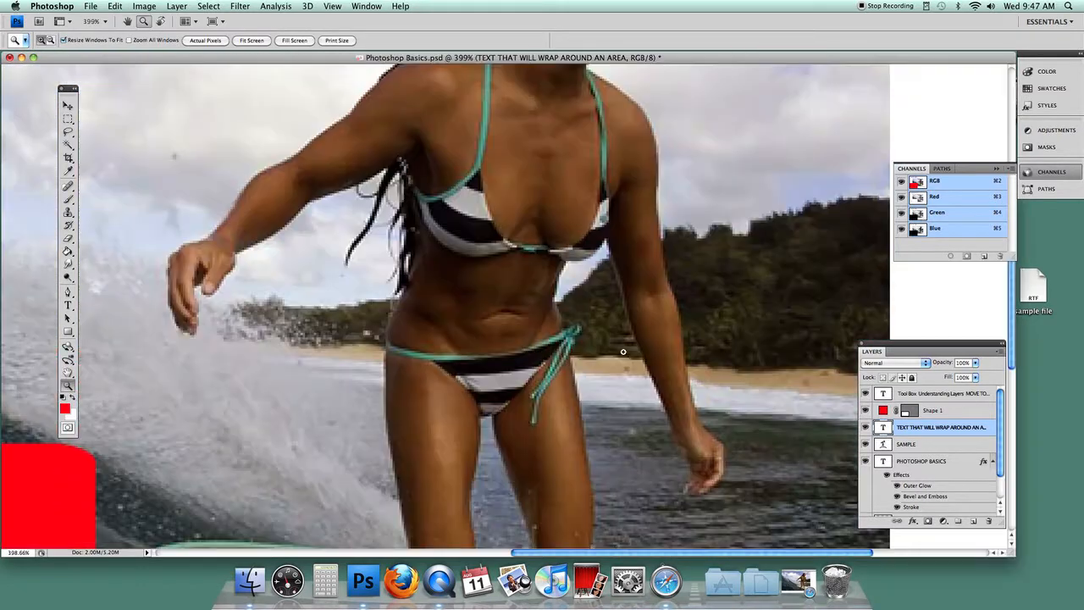
Return the image to 100% view, and move and enlarge the document window clear of the toolbox
double_click(69, 390)
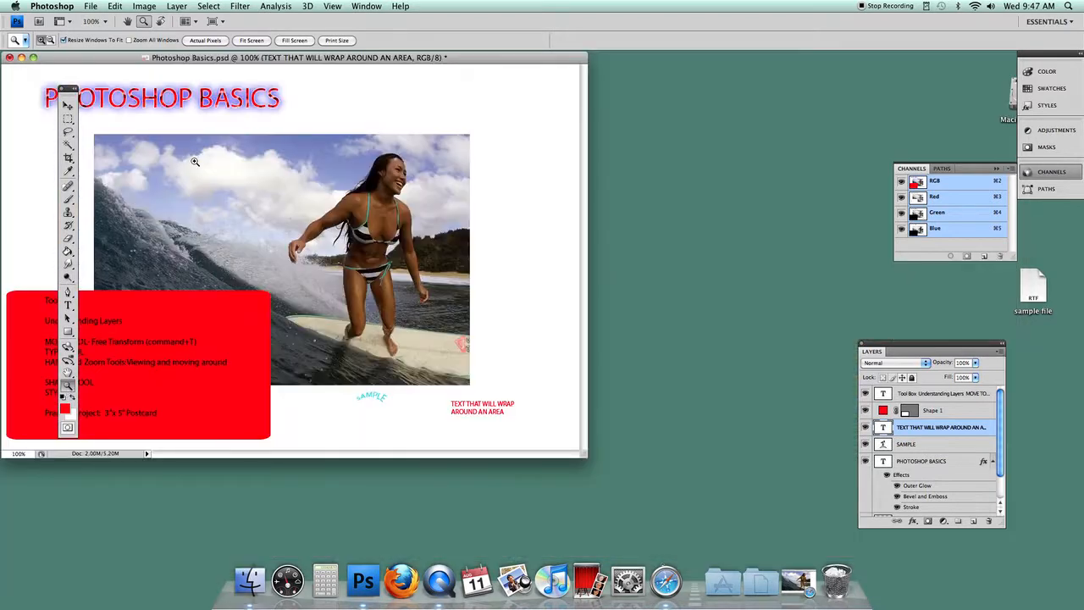
left_click_drag(157, 63, 305, 95)
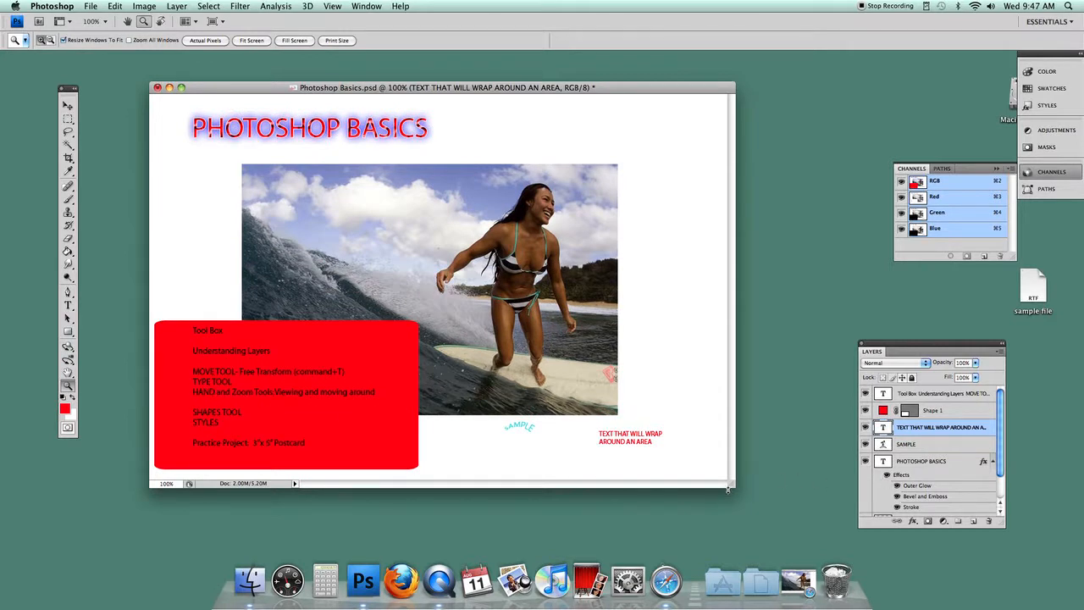
left_click_drag(730, 487, 841, 557)
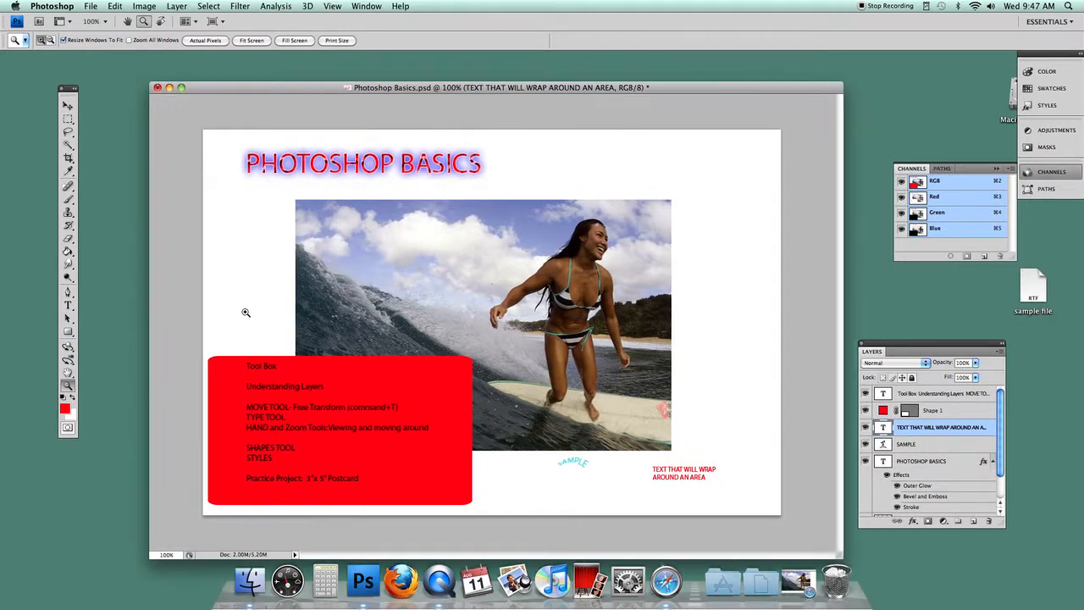
Zoom in on the wave to about 433% and pan the view around the wave and the red text box
left_click_drag(324, 248, 477, 354)
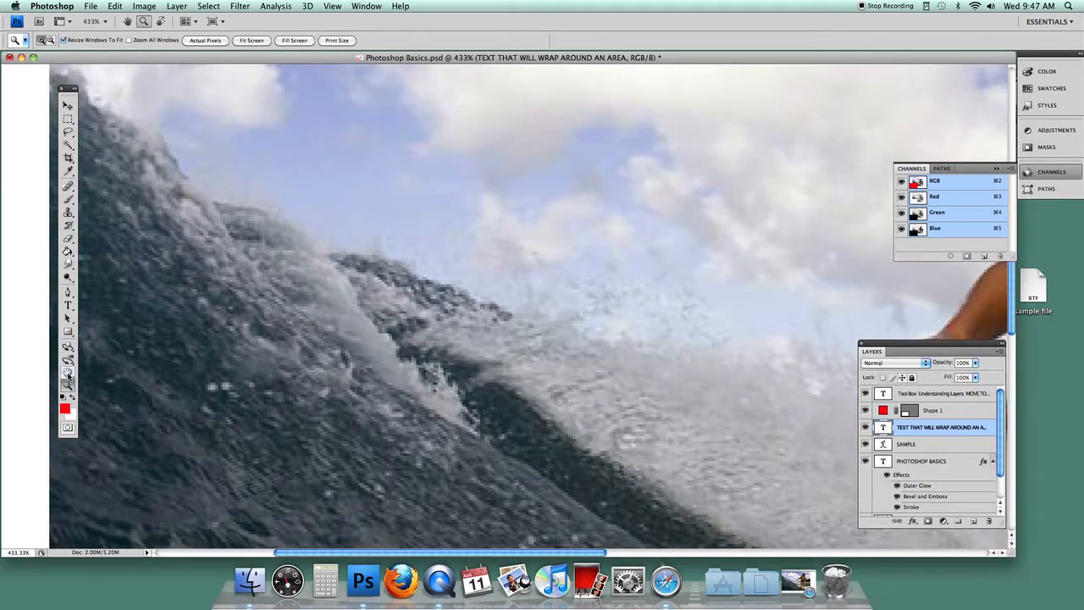
left_click(67, 372)
left_click_drag(528, 350, 584, 183)
left_click_drag(479, 467, 390, 429)
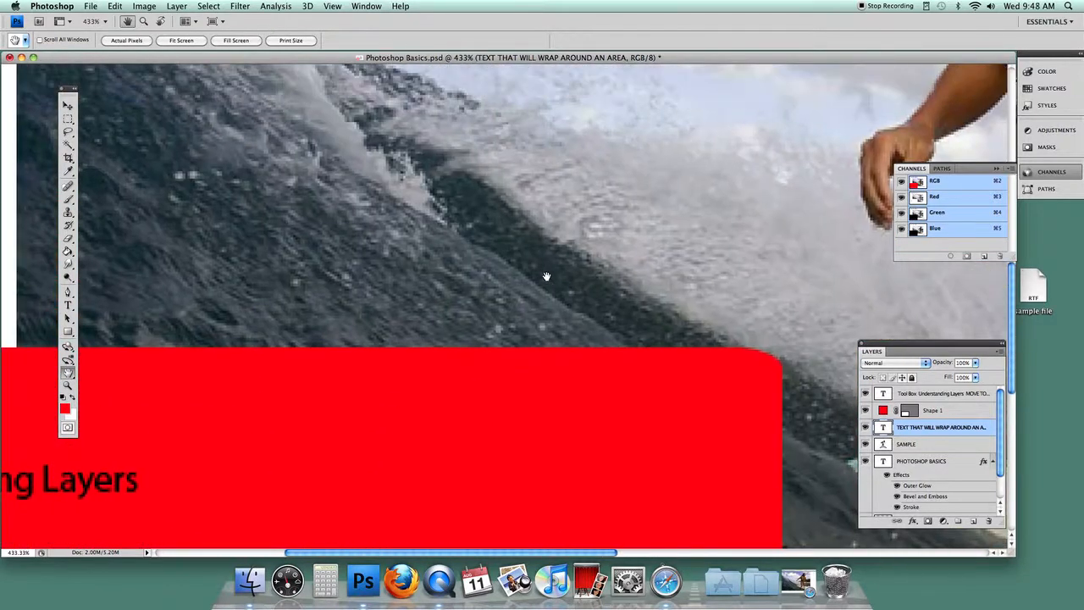
left_click_drag(539, 282, 347, 322)
left_click_drag(590, 327, 436, 179)
left_click_drag(258, 237, 469, 225)
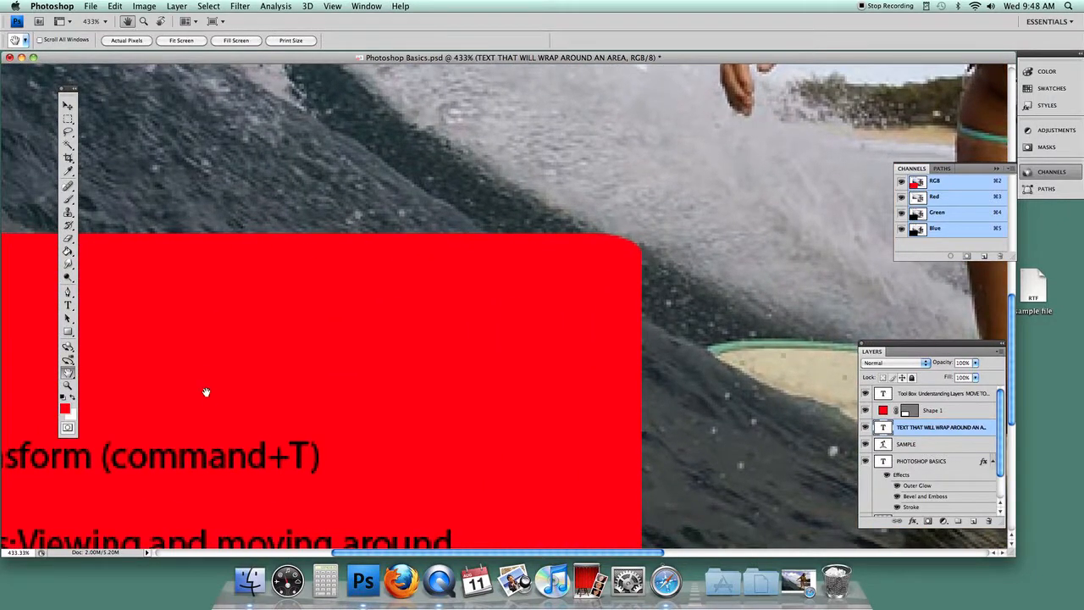
Fit the whole image on screen and move the toolbox clear of the heading and text
double_click(68, 372)
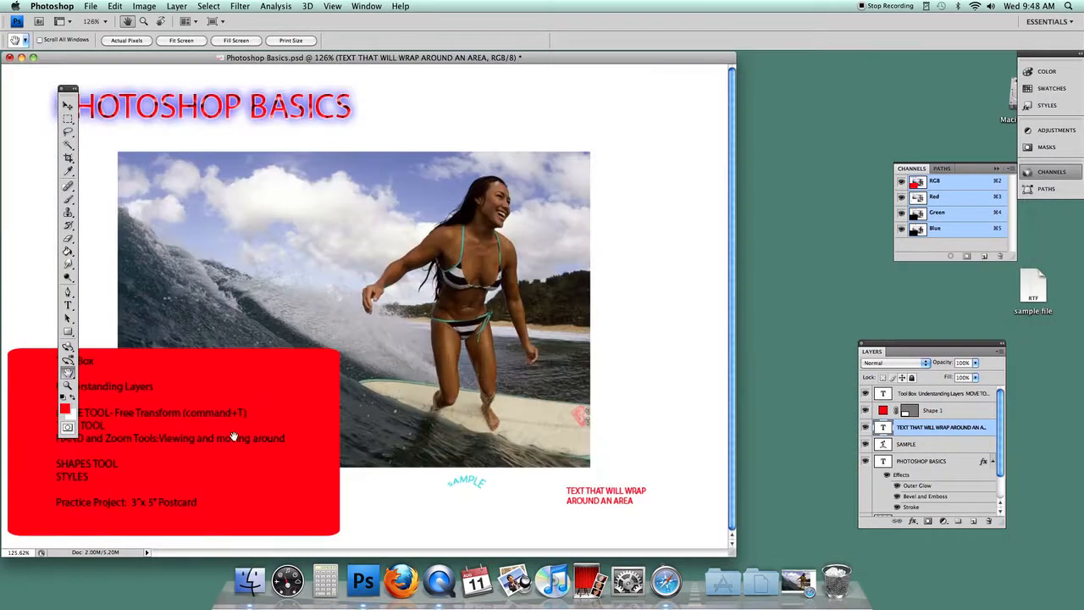
left_click(60, 90)
left_click_drag(58, 91, 42, 91)
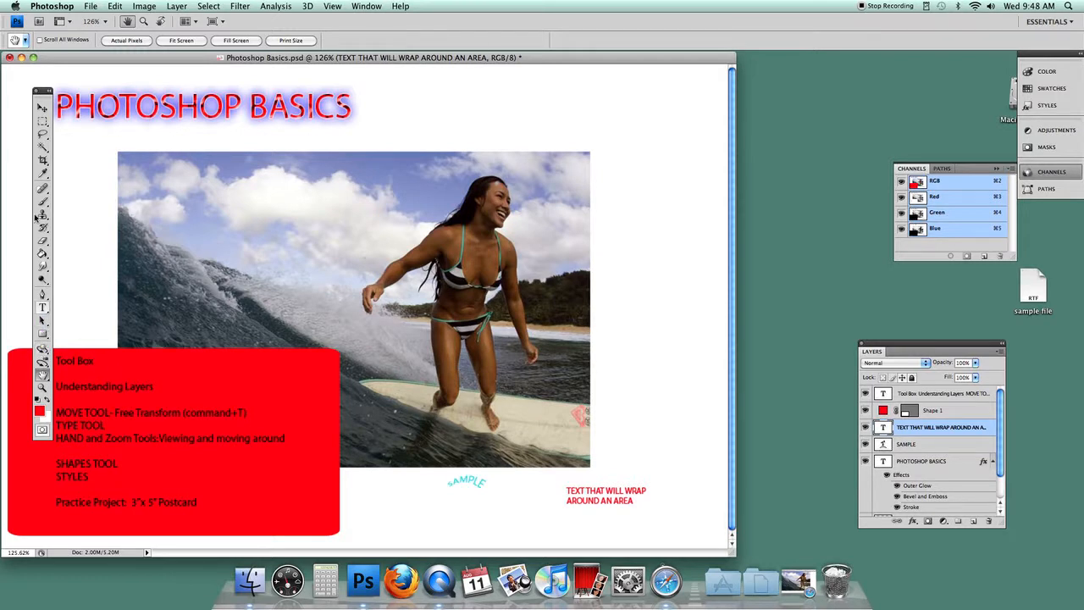
Draw a red circle with the Ellipse tool in the white area beside the surfer photo
left_click(43, 334)
left_click(43, 335)
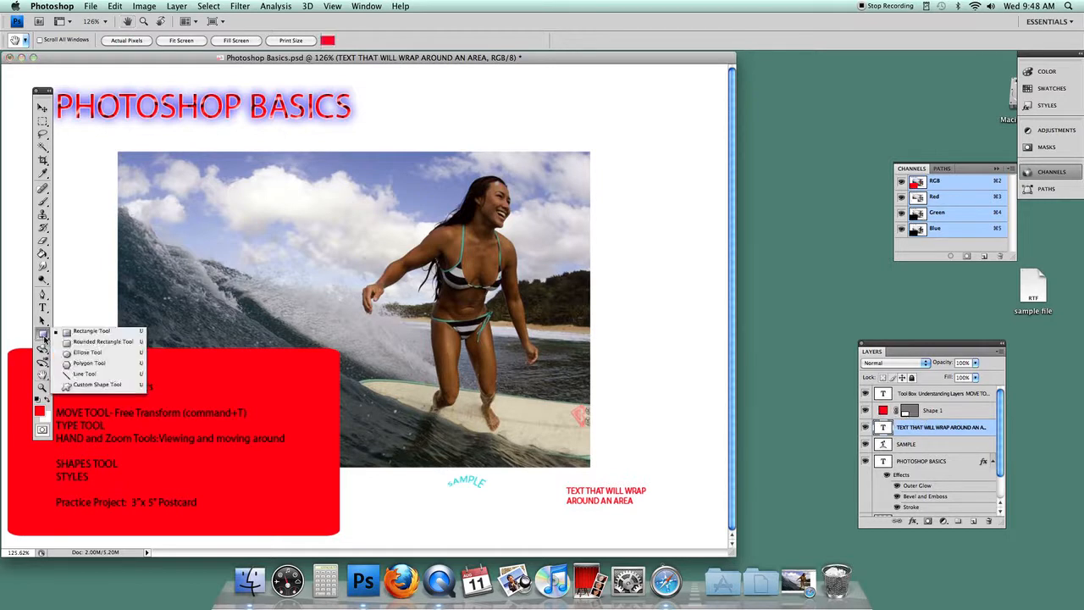
left_click(84, 352)
left_click_drag(622, 268, 719, 366)
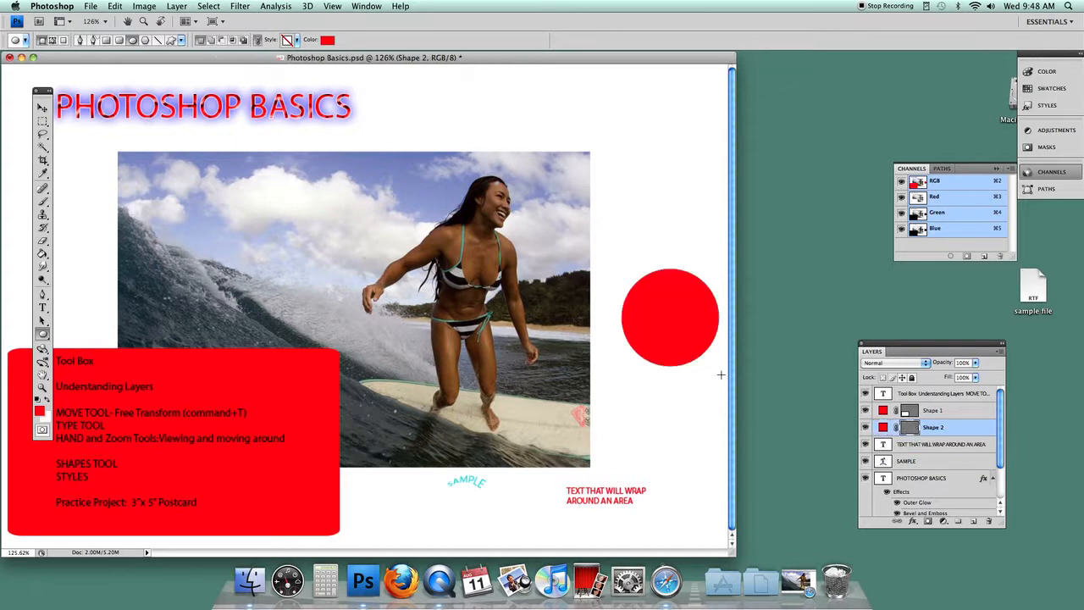
Change the circle's fill colour to bright green
double_click(883, 428)
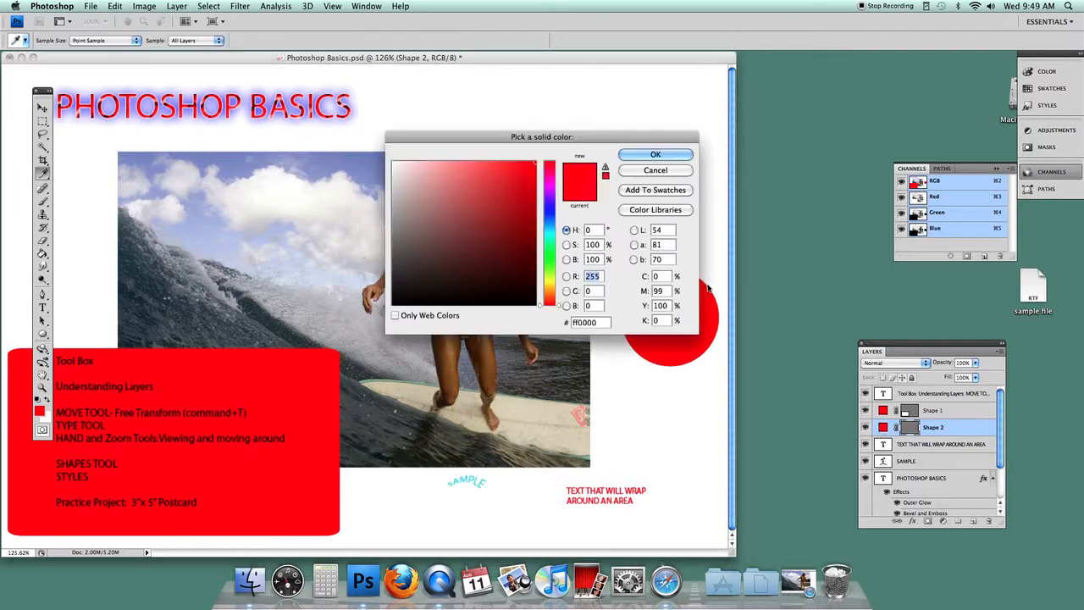
left_click(549, 251)
left_click(501, 172)
left_click(655, 155)
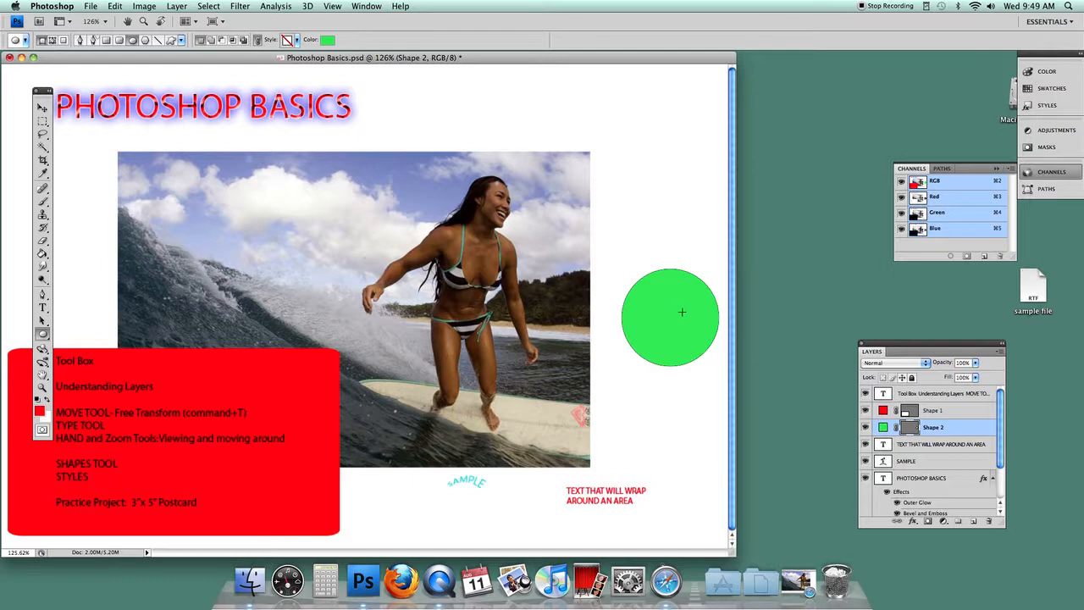
Add a green square above the circle on the same shape layer, and move both shapes over the photo and back beside it
left_click_drag(42, 333, 87, 335)
left_click_drag(626, 126, 713, 213)
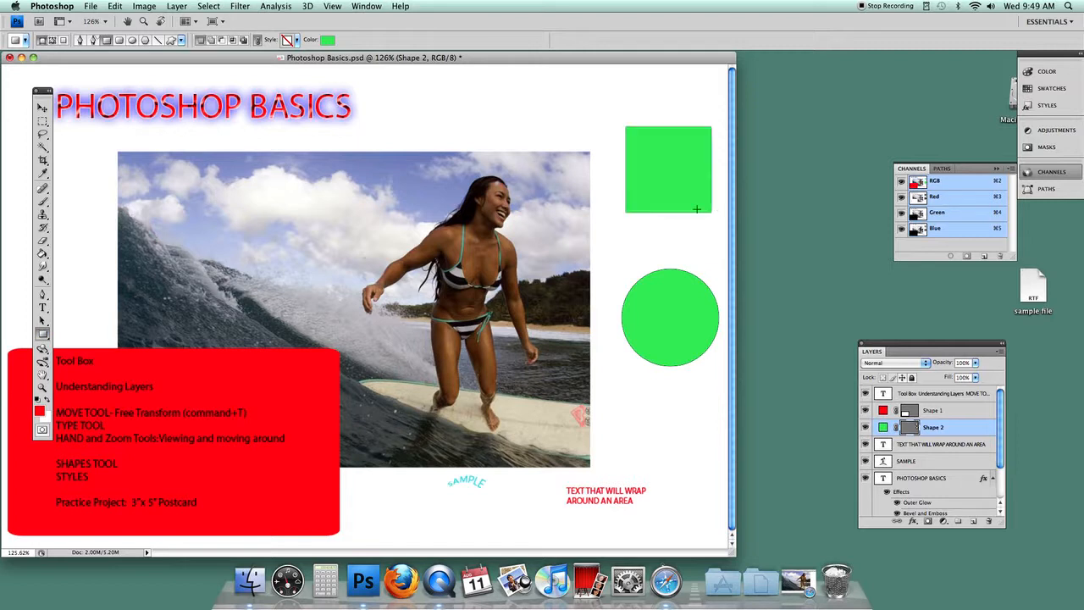
left_click(42, 108)
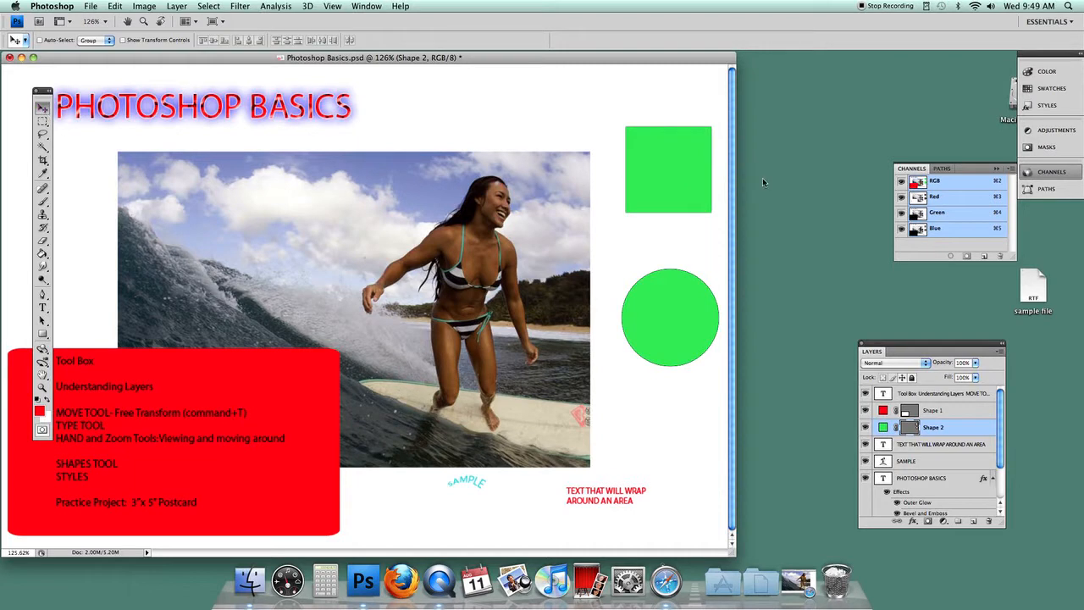
left_click_drag(678, 178, 402, 129)
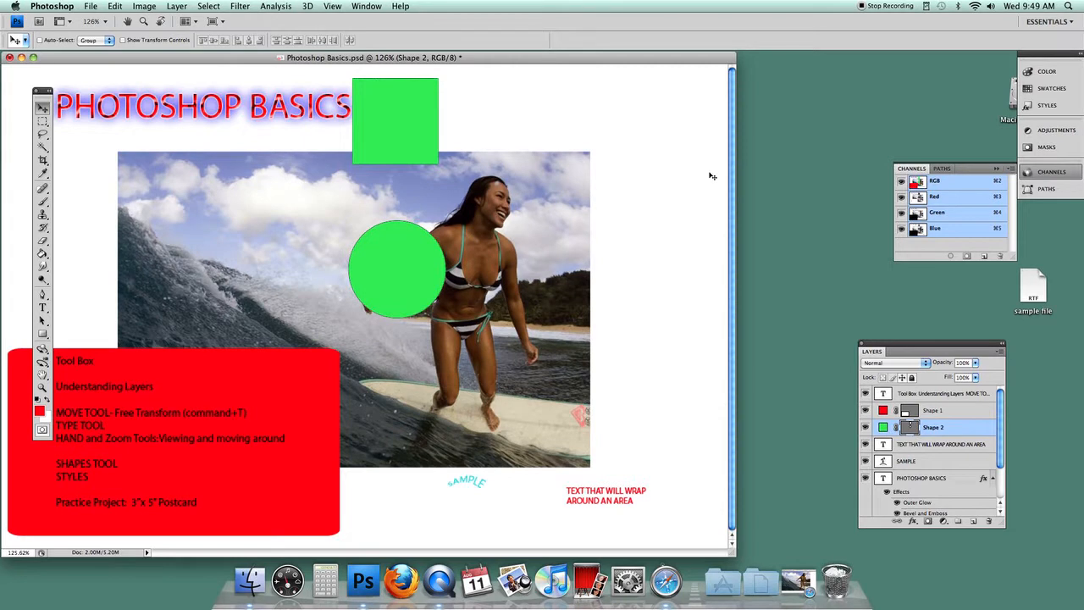
left_click_drag(404, 145, 654, 178)
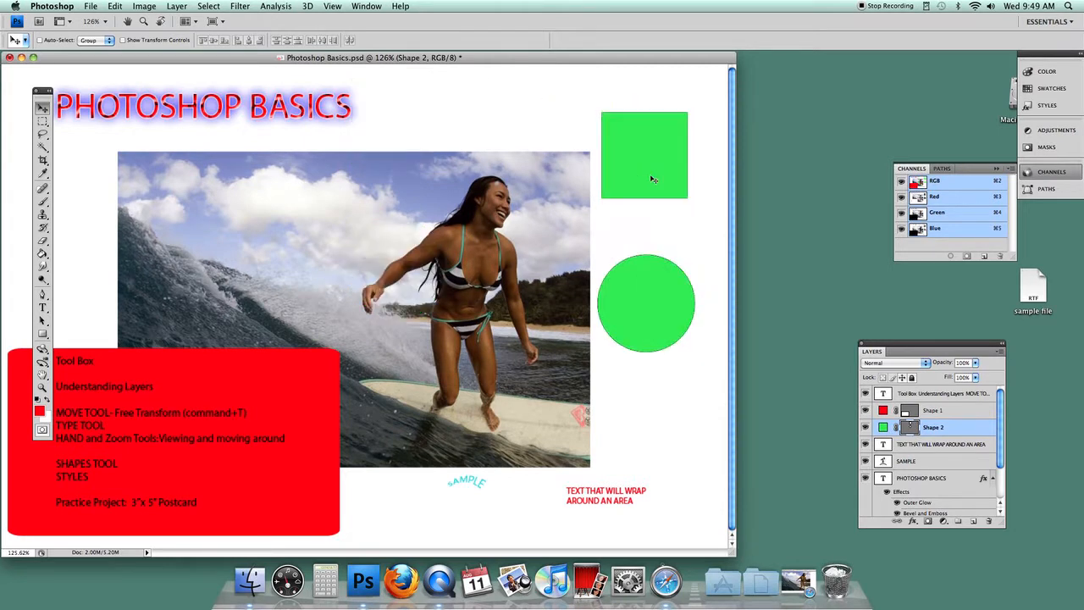
Delete the green square with the Path Selection tool and move the circle slightly higher beside the photo
left_click(43, 322)
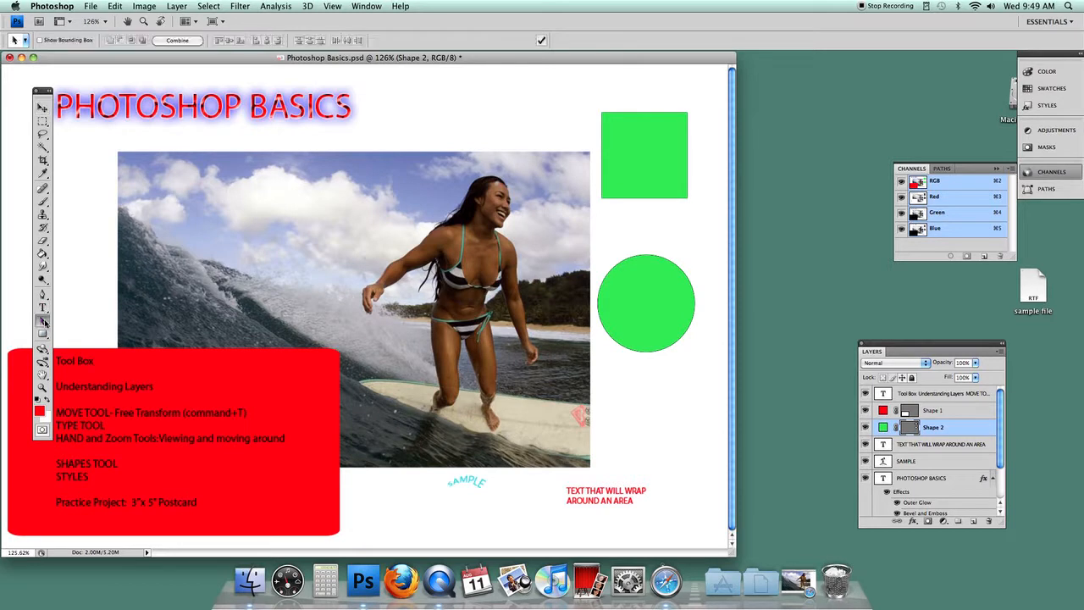
left_click(668, 158)
key("Delete")
left_click(633, 298)
left_click_drag(633, 298, 639, 280)
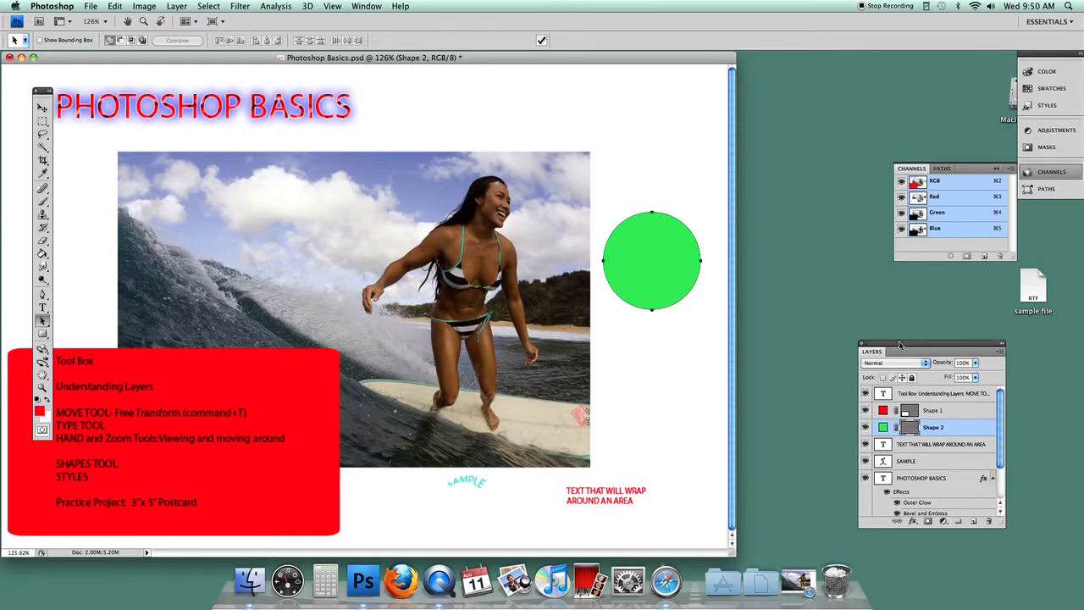
Open the Styles panel and place it as an enlarged floating panel above the repositioned Layers panel
left_click_drag(886, 347, 835, 333)
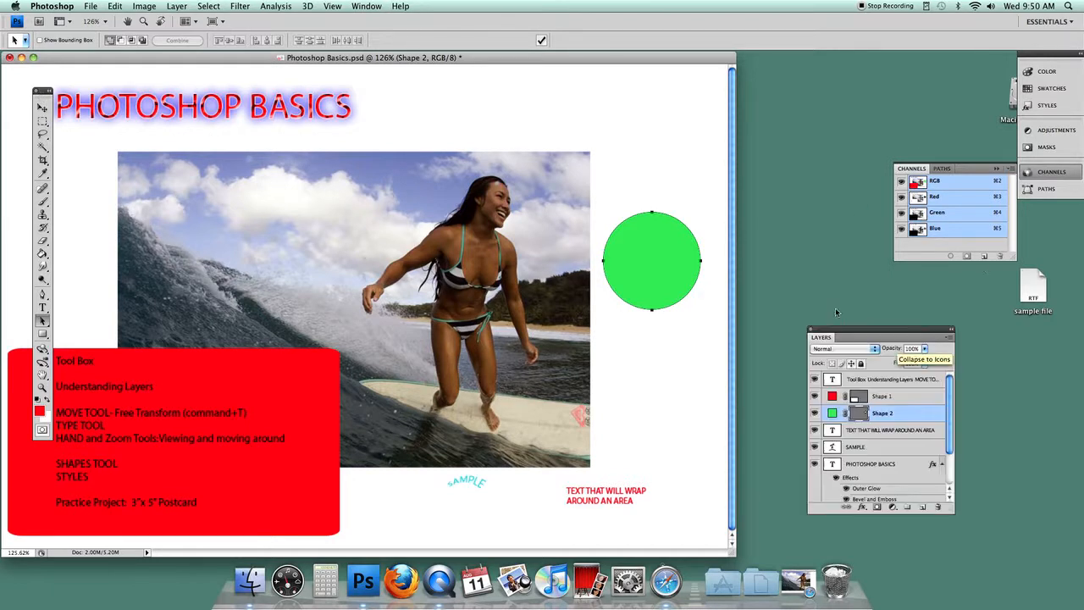
left_click(1032, 105)
left_click_drag(964, 67, 828, 162)
left_click_drag(939, 245, 963, 320)
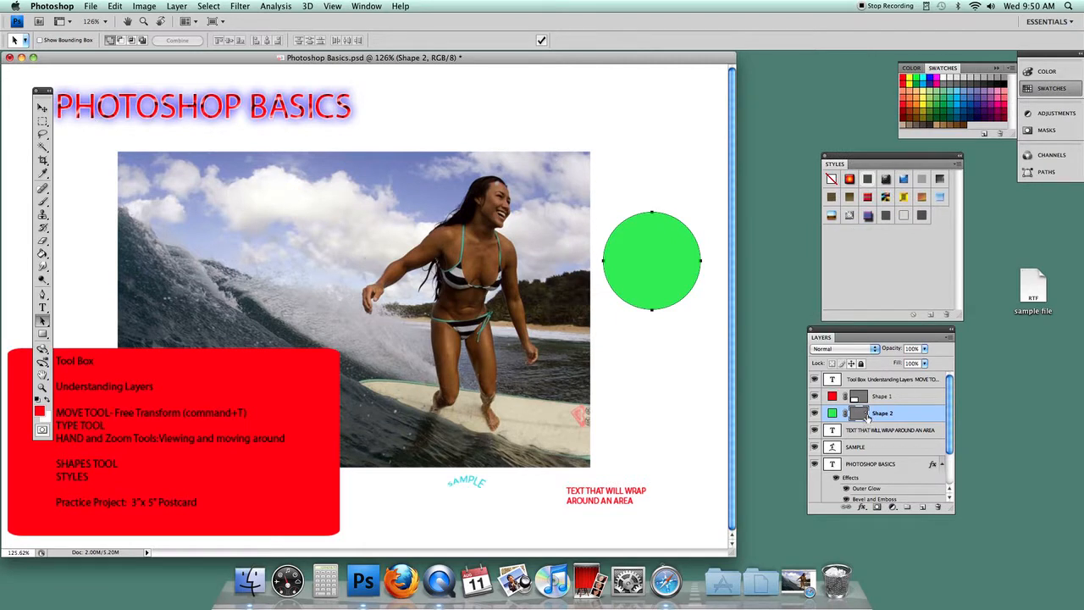
Try several preset styles on the circle, including Overspray (Text), ending with the multicoloured swirling pattern style
left_click(849, 179)
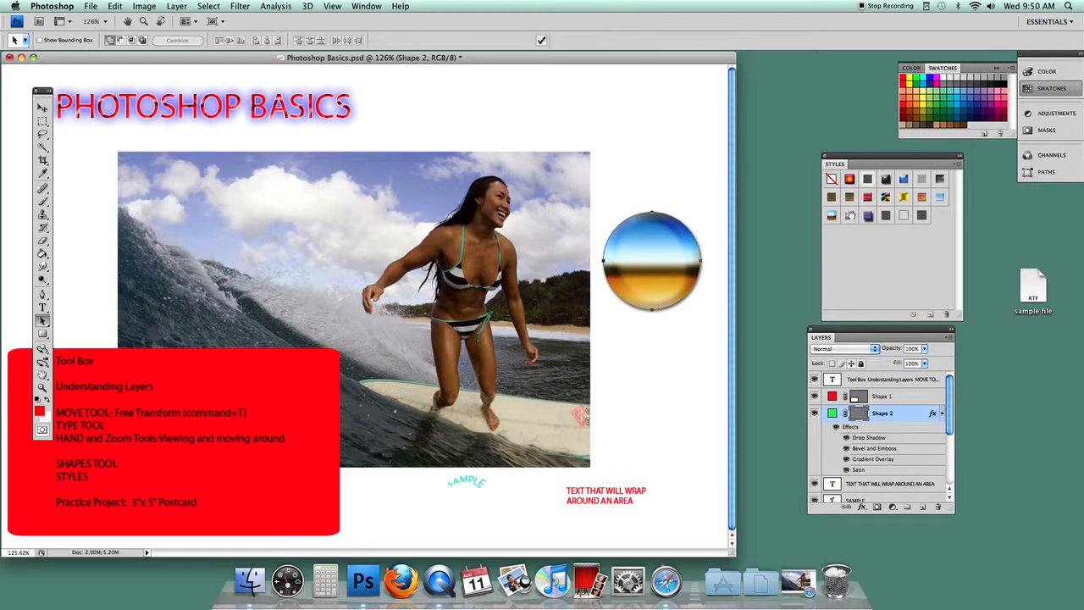
left_click(851, 216)
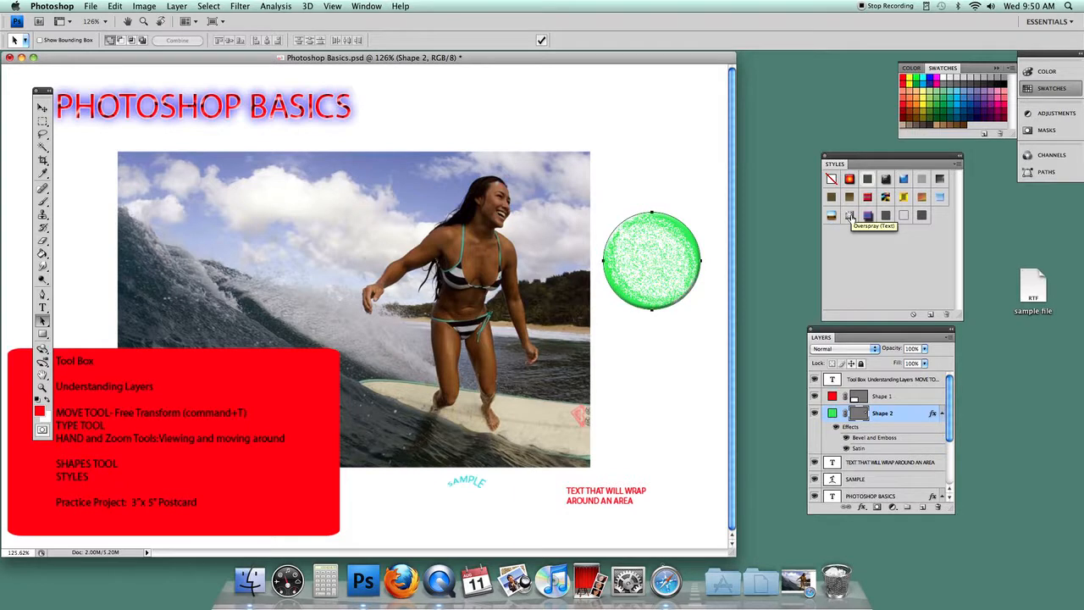
left_click(901, 197)
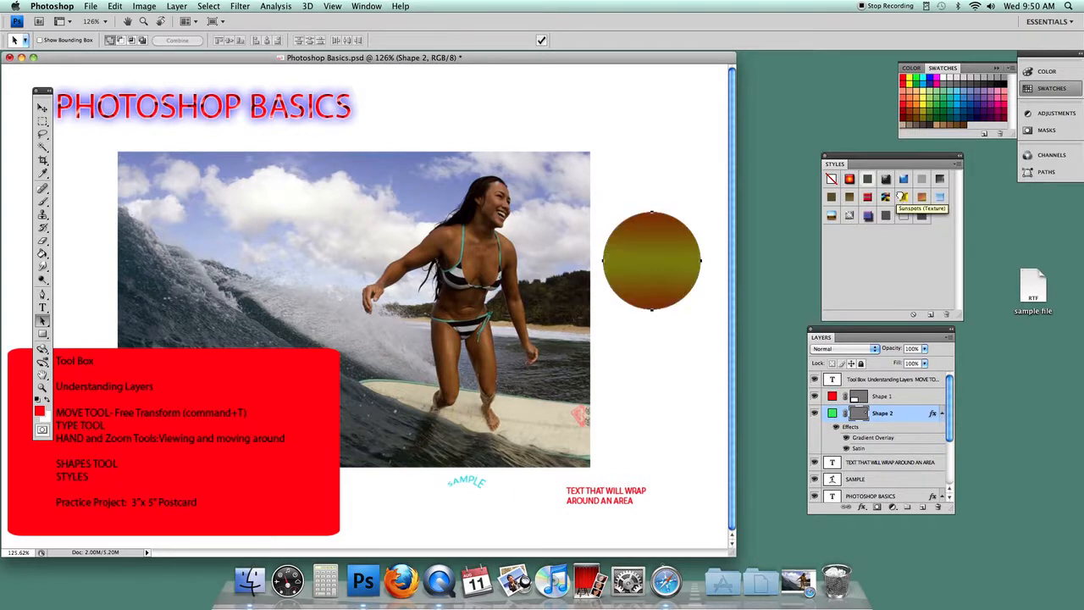
left_click(884, 198)
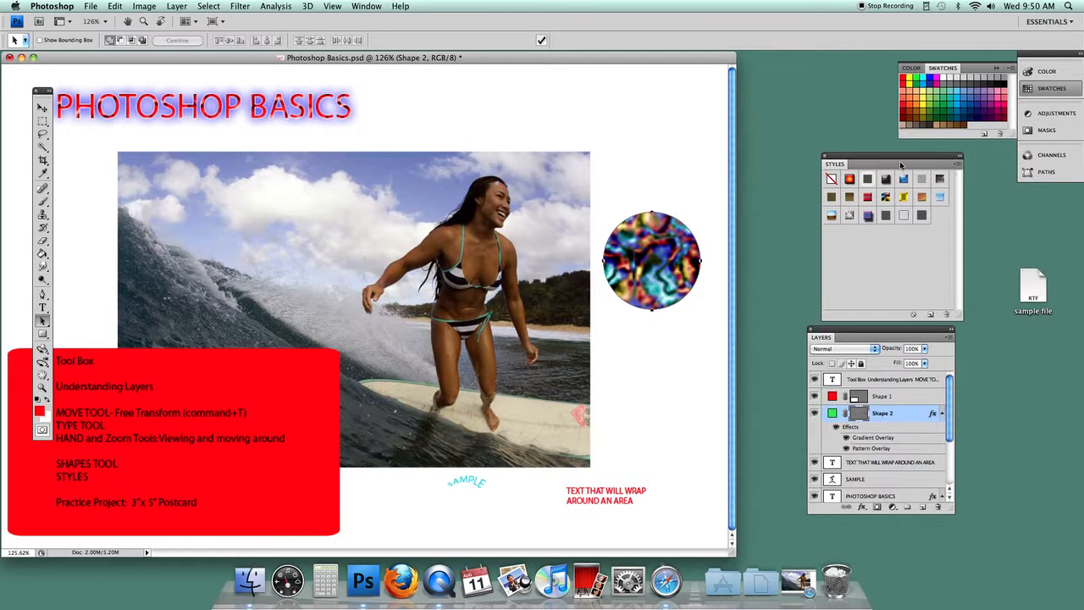
Append the Text Effects 2 library to the current styles
left_click(959, 167)
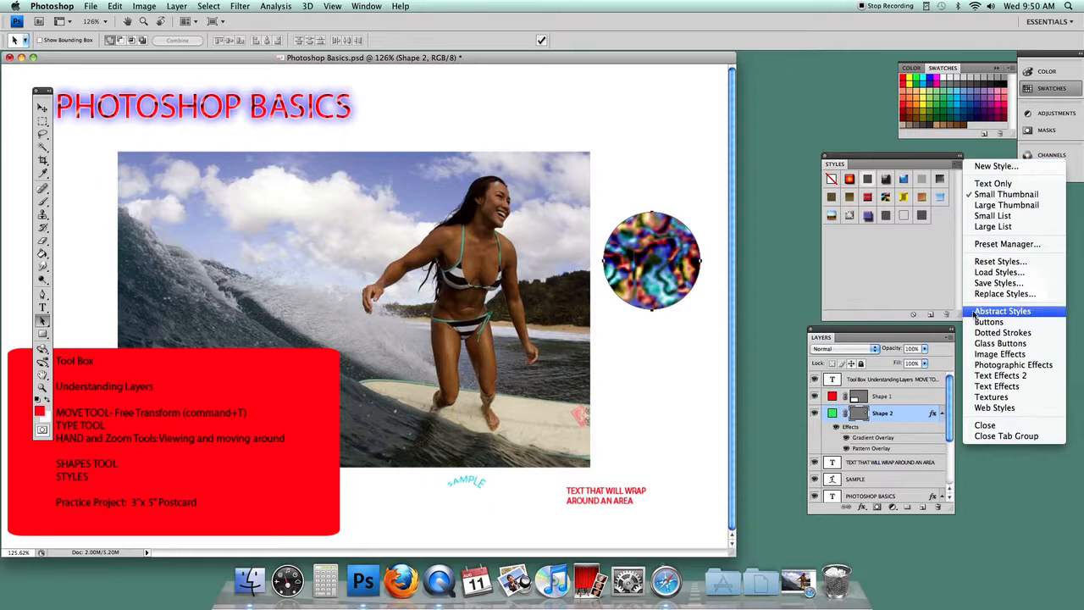
left_click(1000, 375)
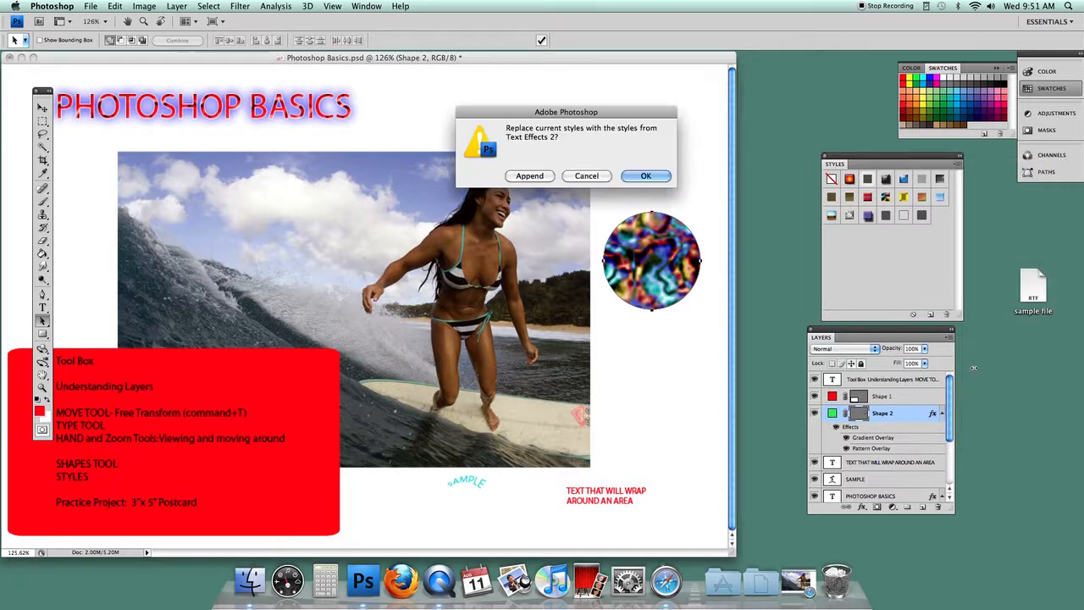
left_click(522, 177)
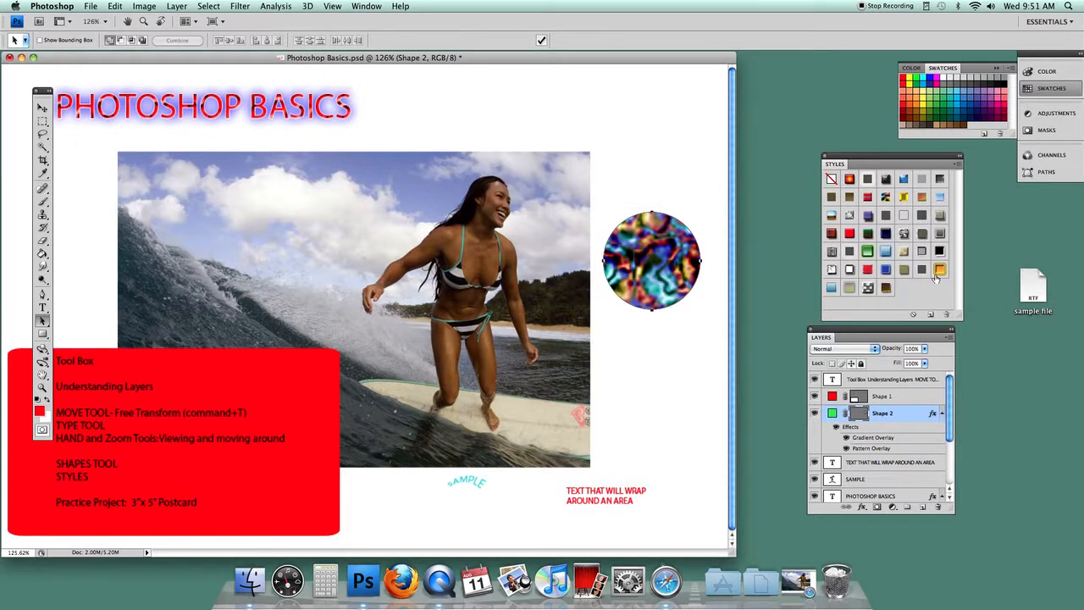
Try the orange-yellow gold-rimmed style and other added styles on the circle, and finish with the white-to-blue gradient style
left_click(940, 269)
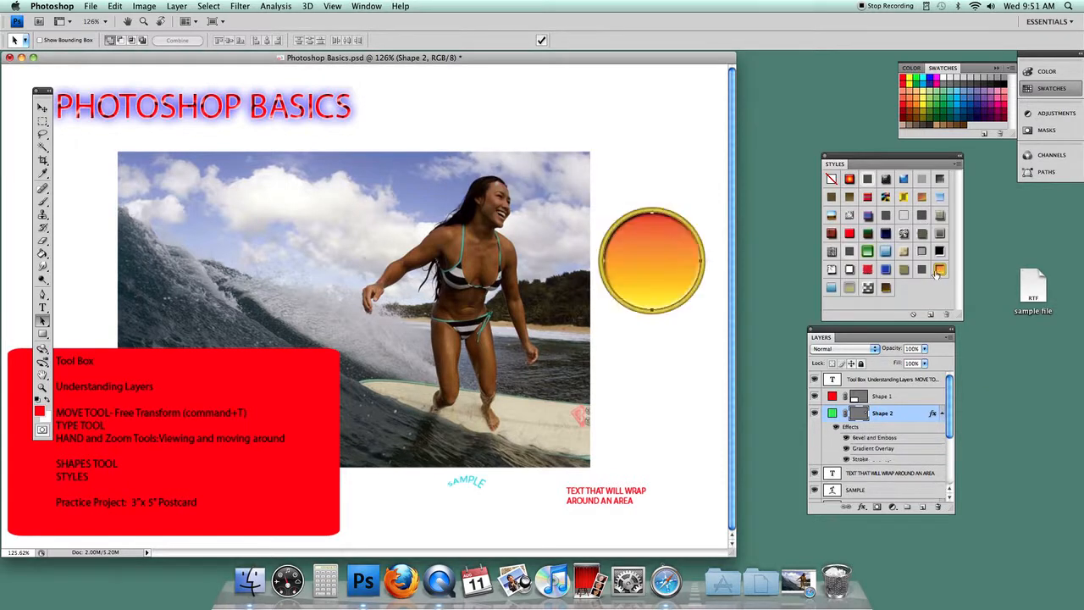
left_click(887, 290)
left_click(832, 287)
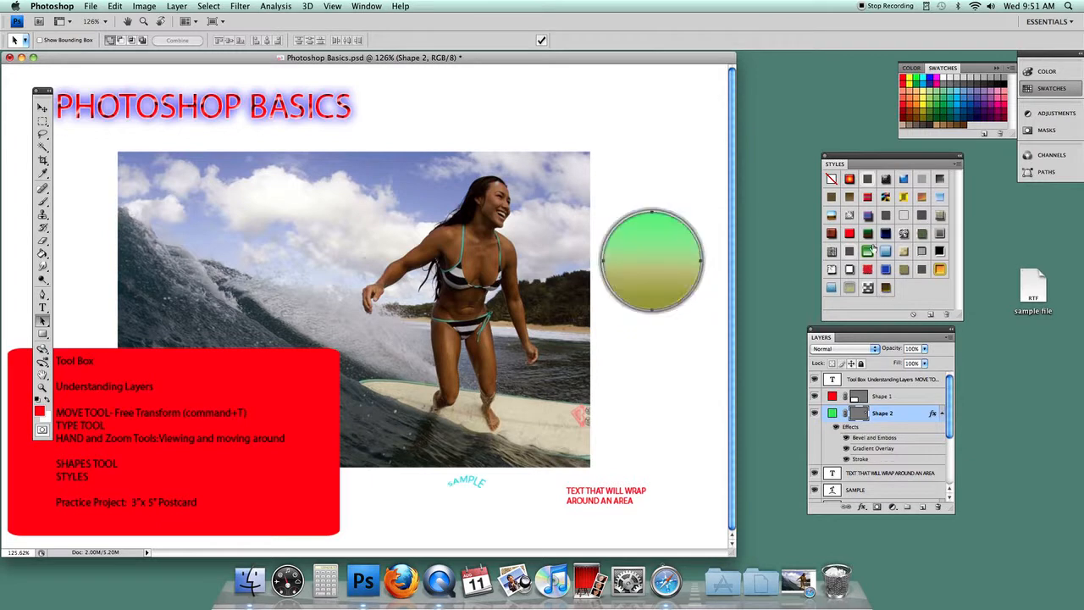
Append the Textures library to the current styles and browse down to the added textures
left_click(960, 165)
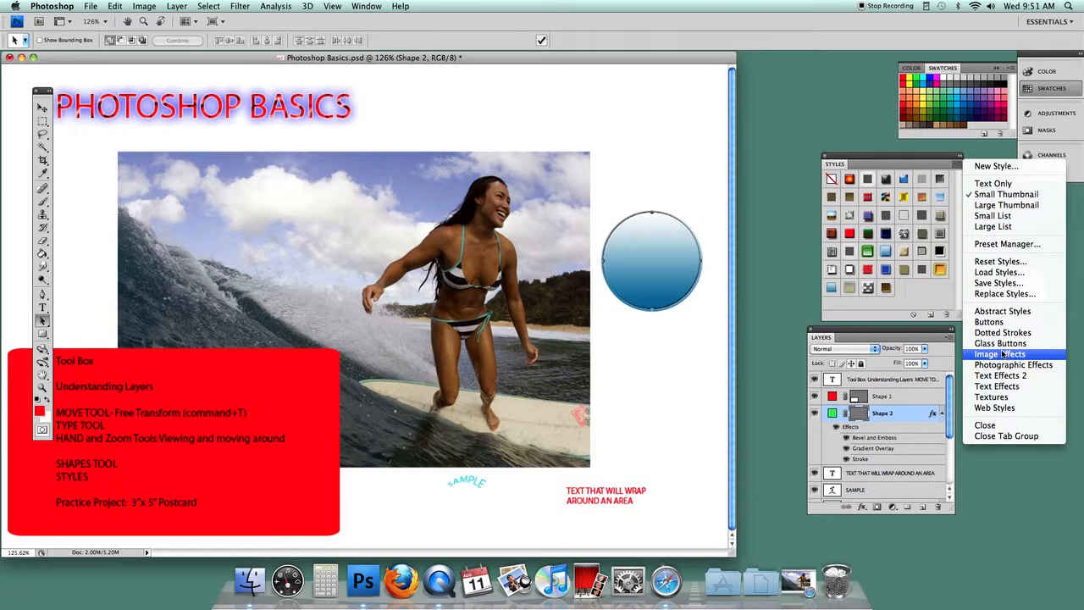
left_click(991, 396)
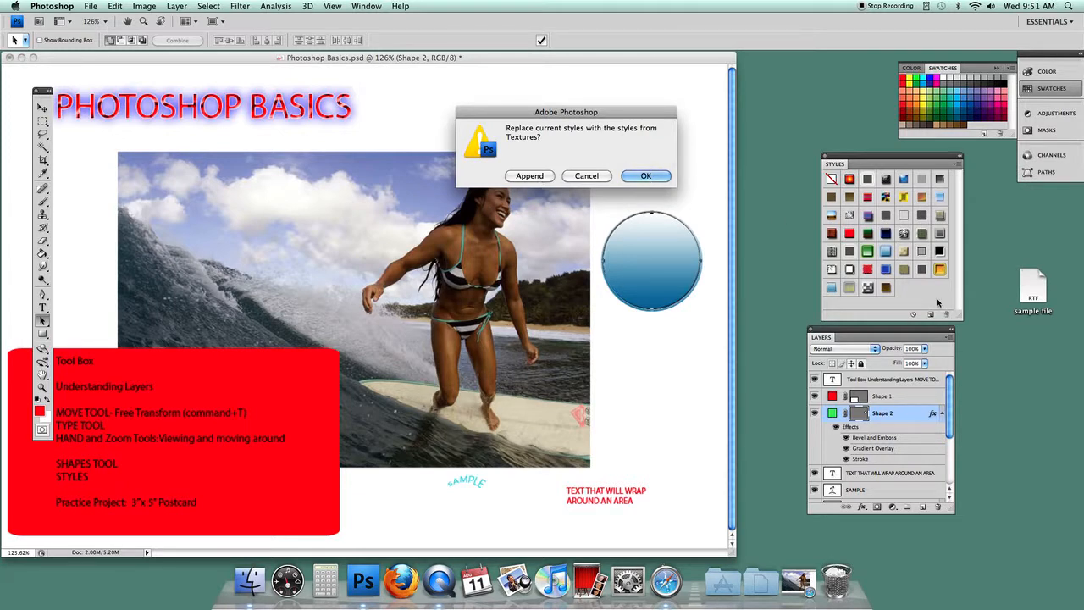
left_click(531, 180)
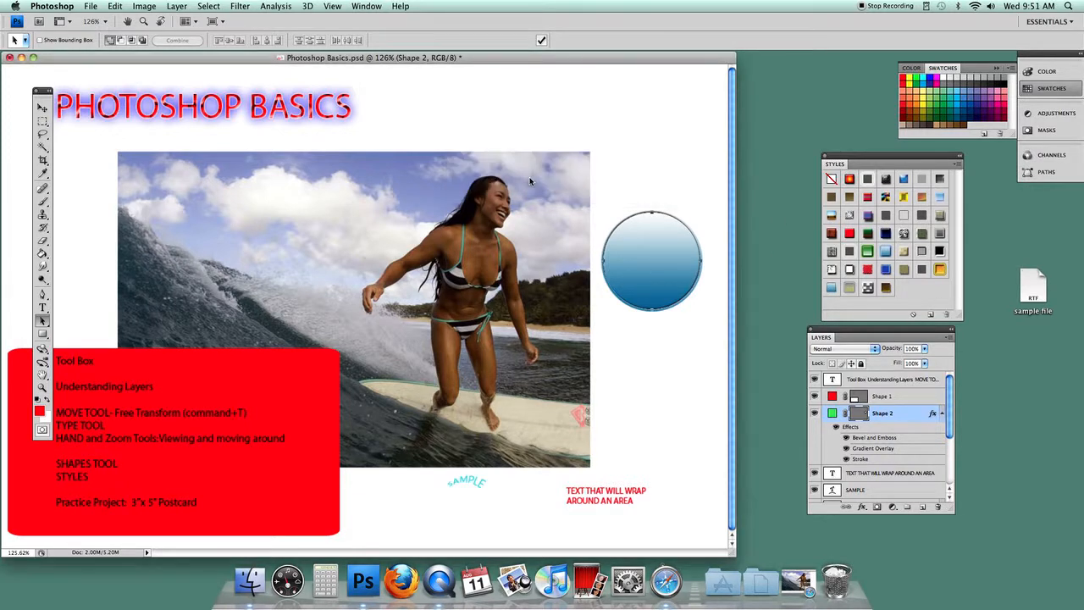
left_click_drag(960, 227, 957, 243)
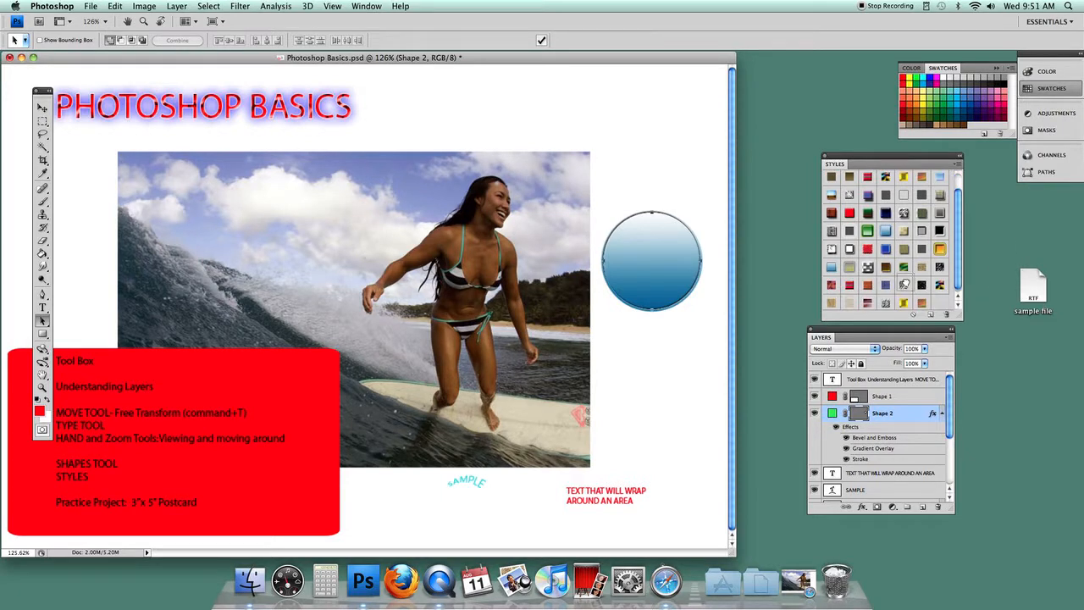
Apply the Fiberglass style to the circle, and try several preset styles on the PHOTOSHOP BASICS title, ending with the grey-outlined gradient style
left_click(903, 285)
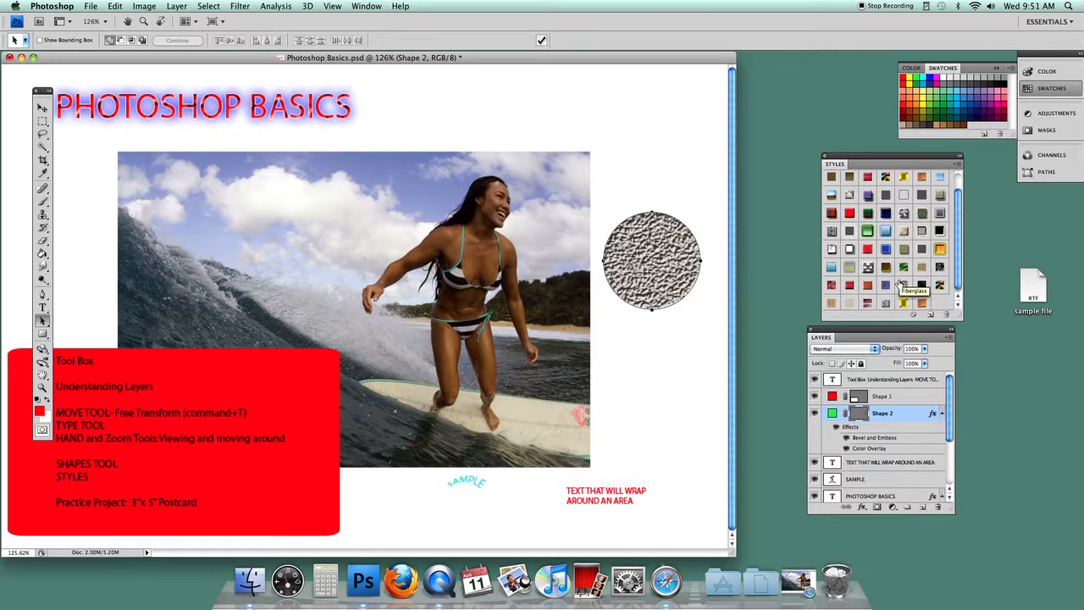
left_click(861, 498)
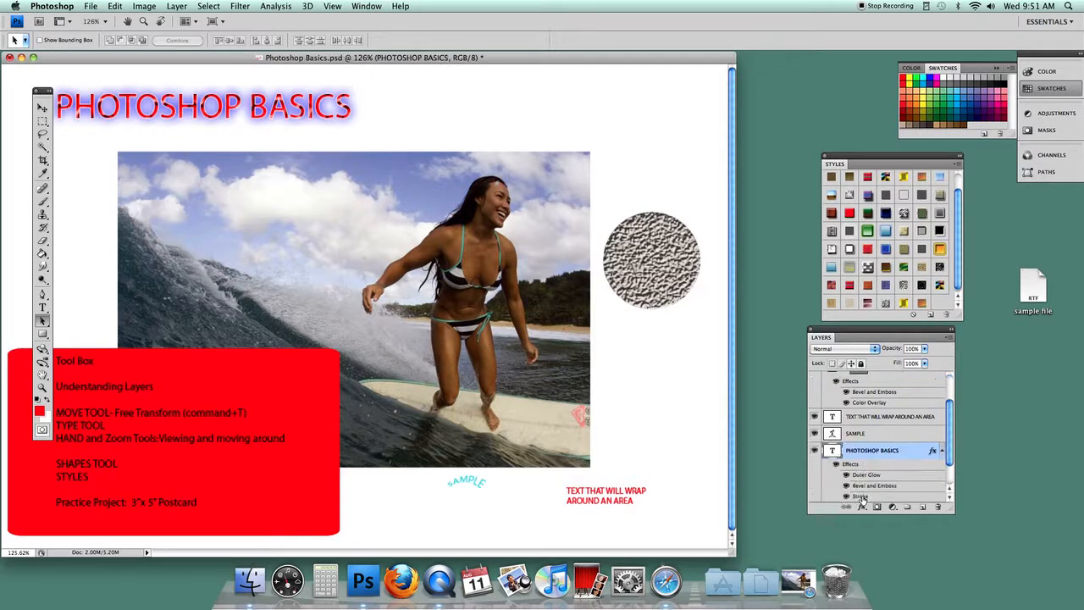
left_click(867, 232)
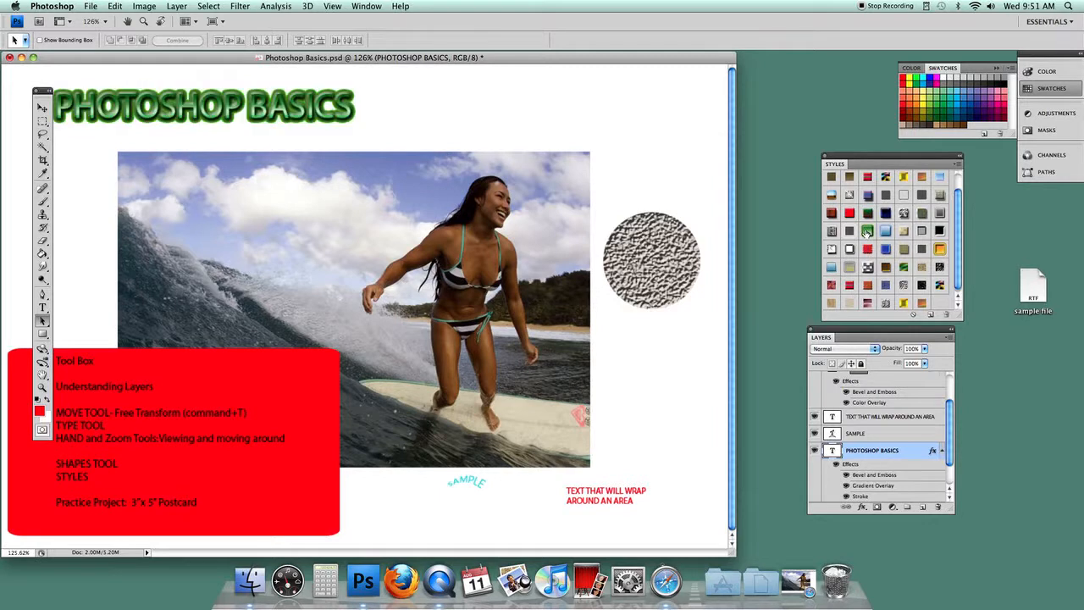
left_click(938, 249)
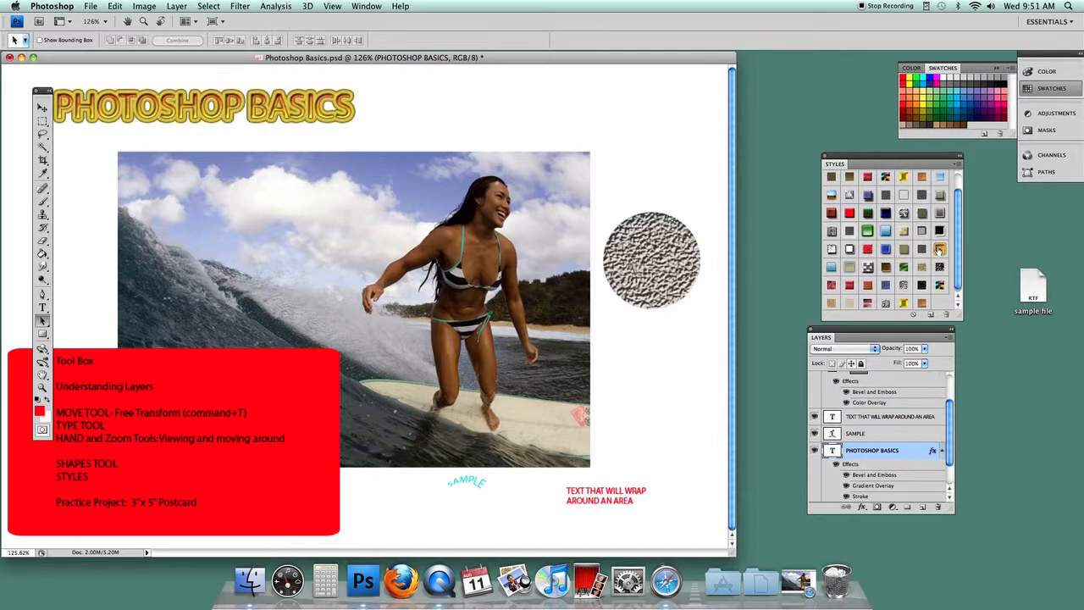
left_click(920, 253)
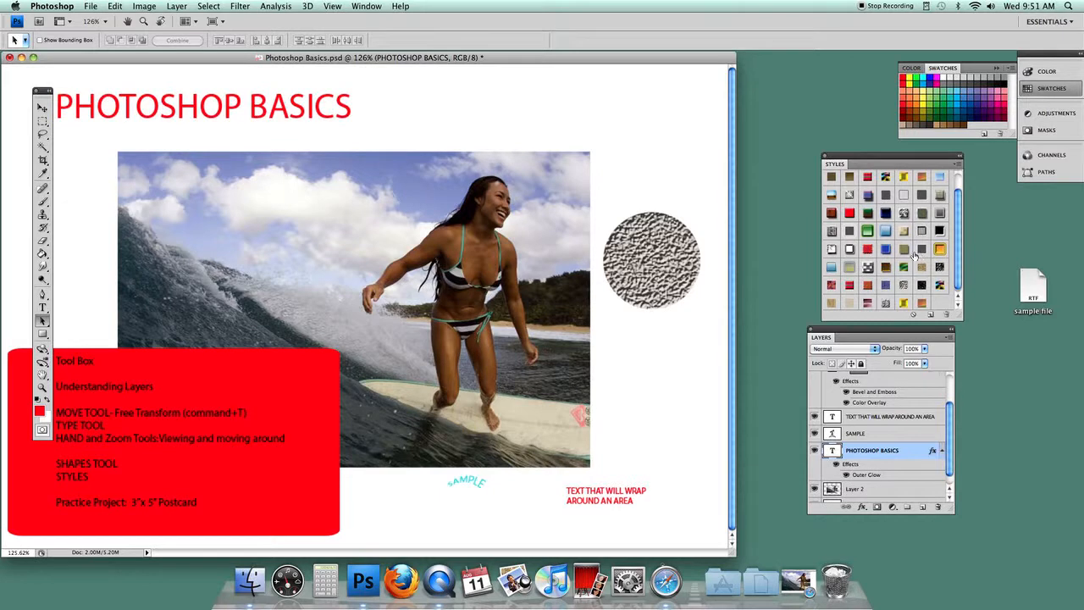
left_click(886, 268)
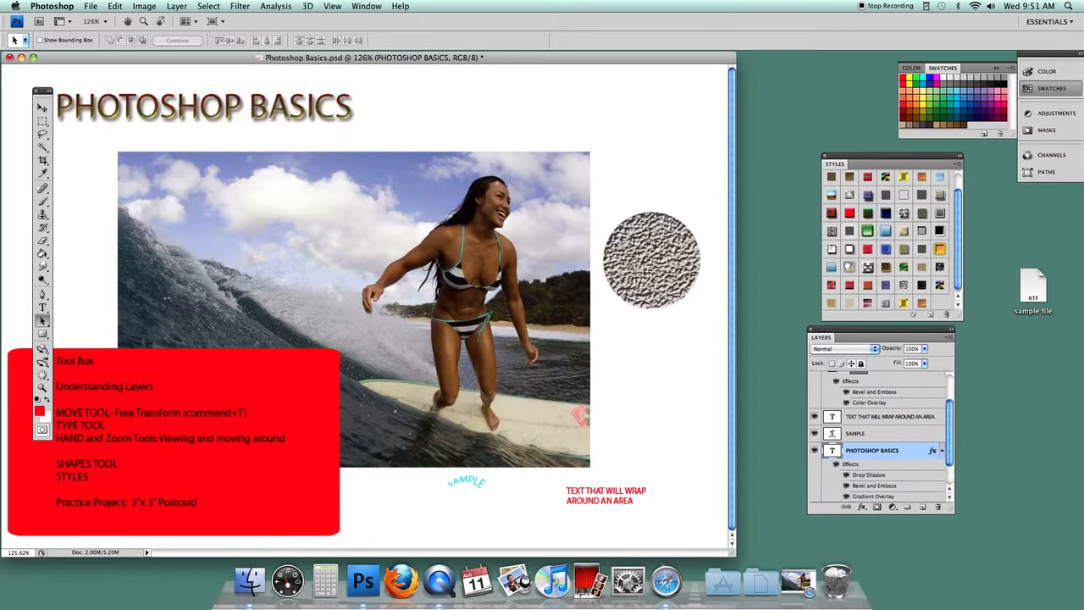
left_click(848, 267)
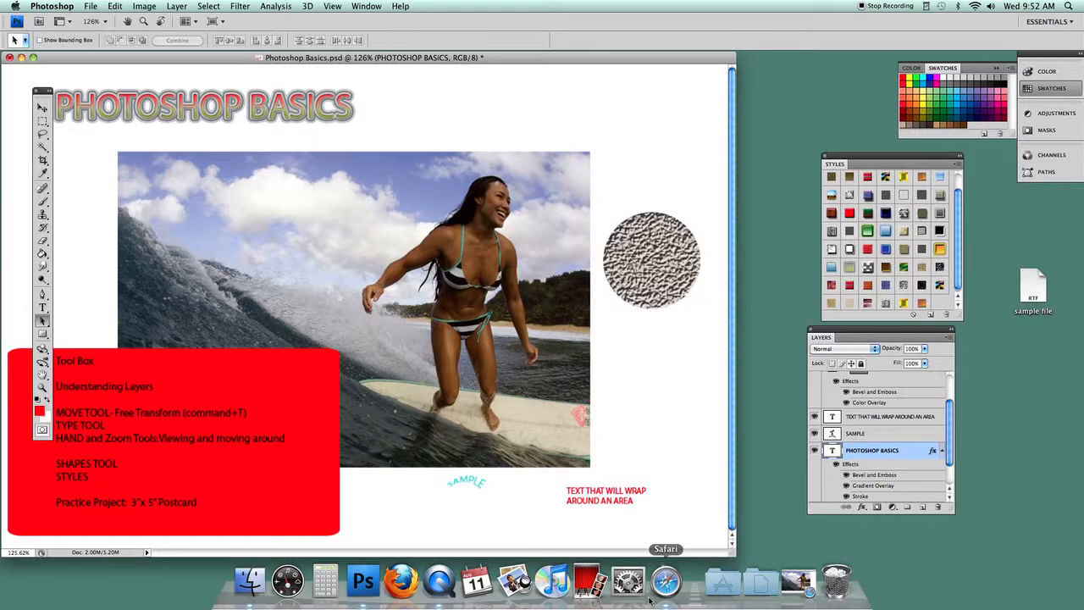
Switch to Safari, go back from the surfer photo page, and search Google for "surfing"
left_click(666, 581)
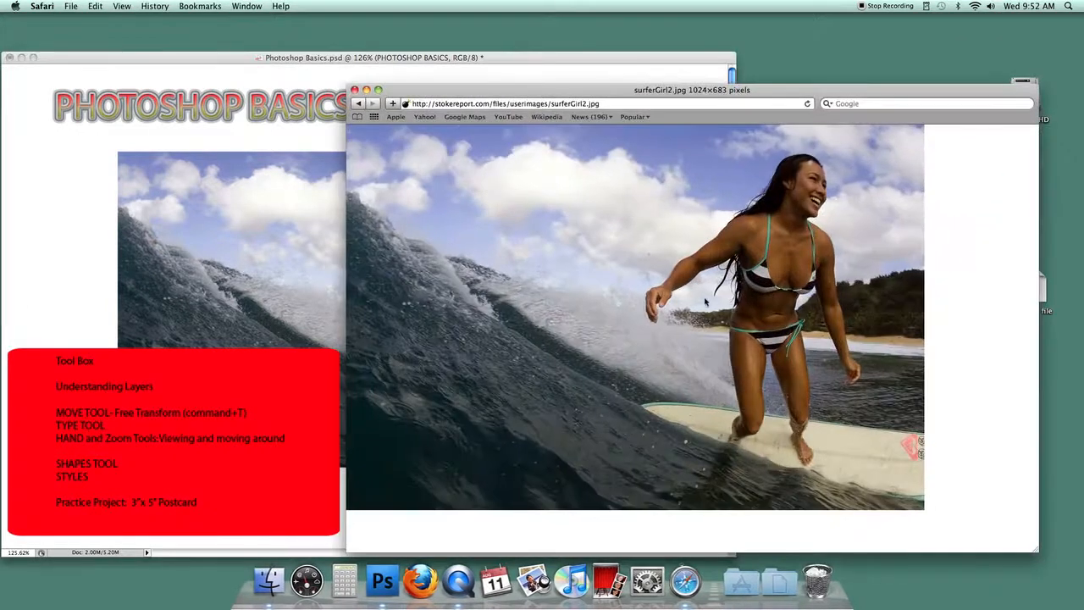
left_click(357, 103)
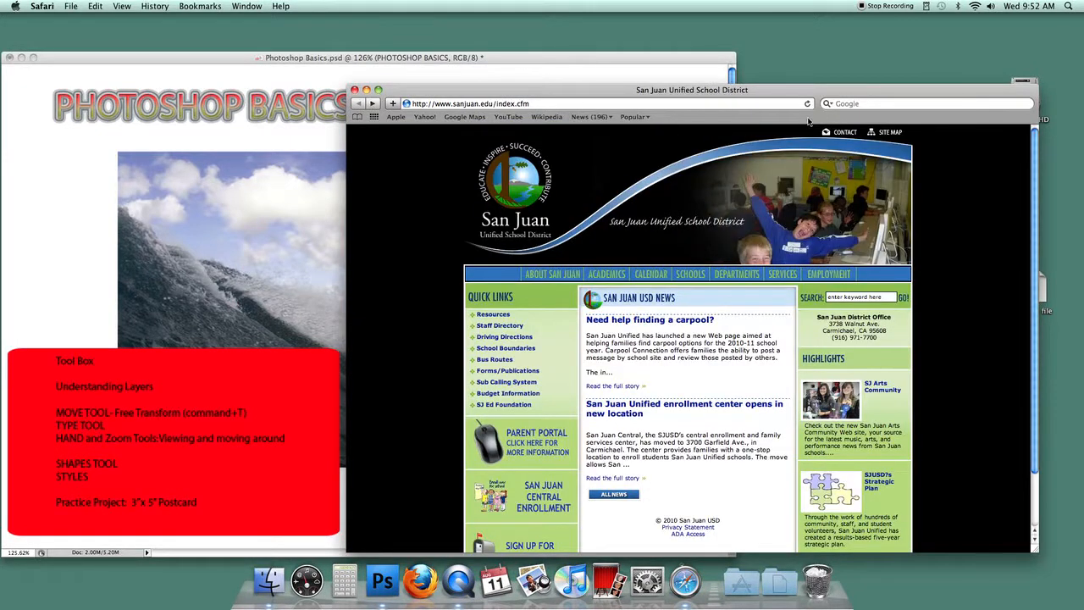
left_click(857, 105)
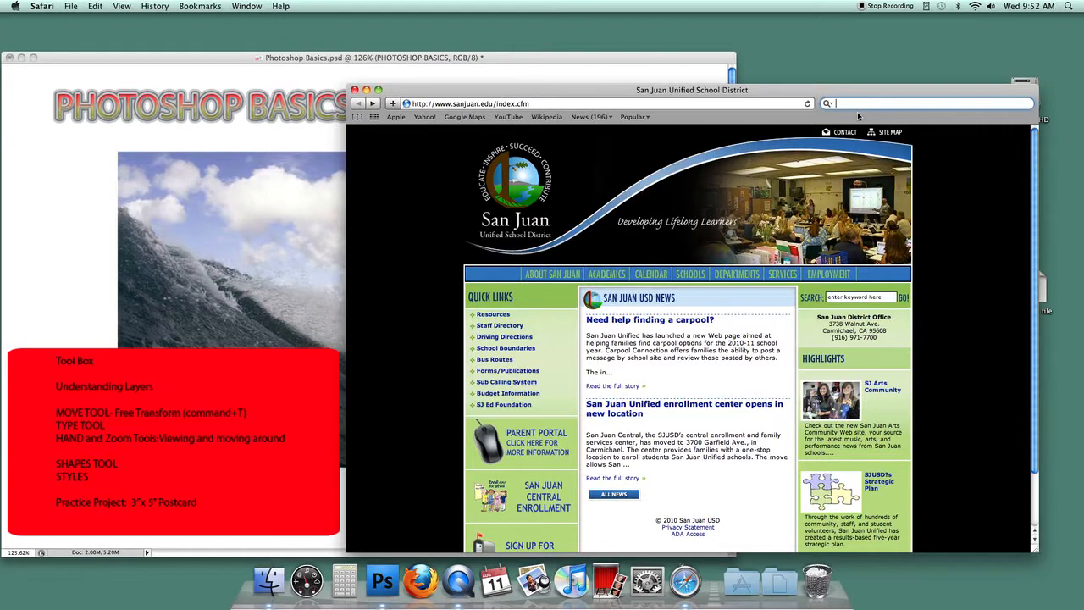
type("surfing")
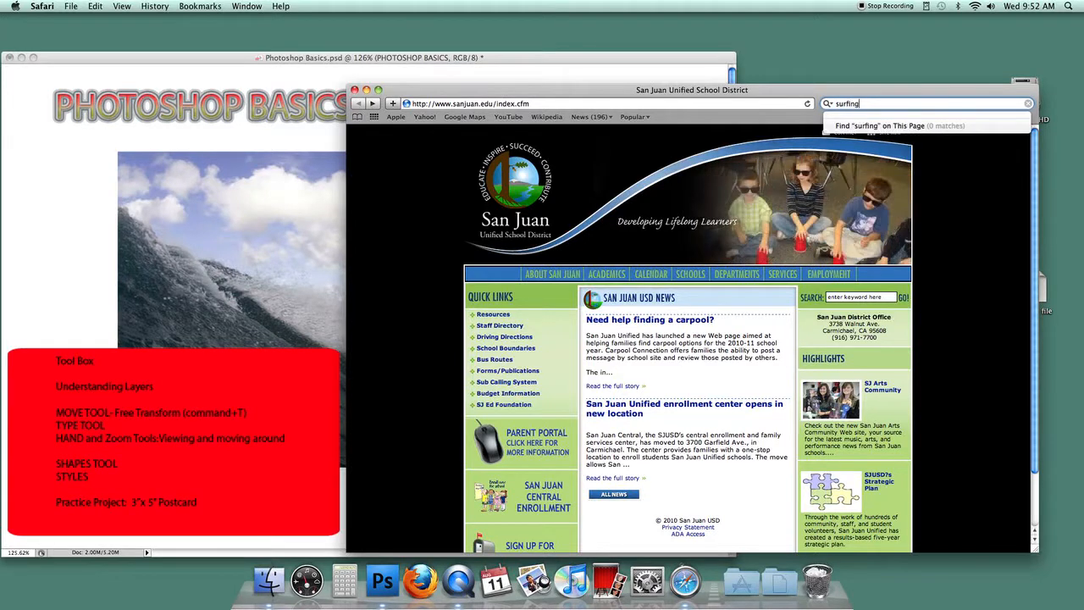
key("Return")
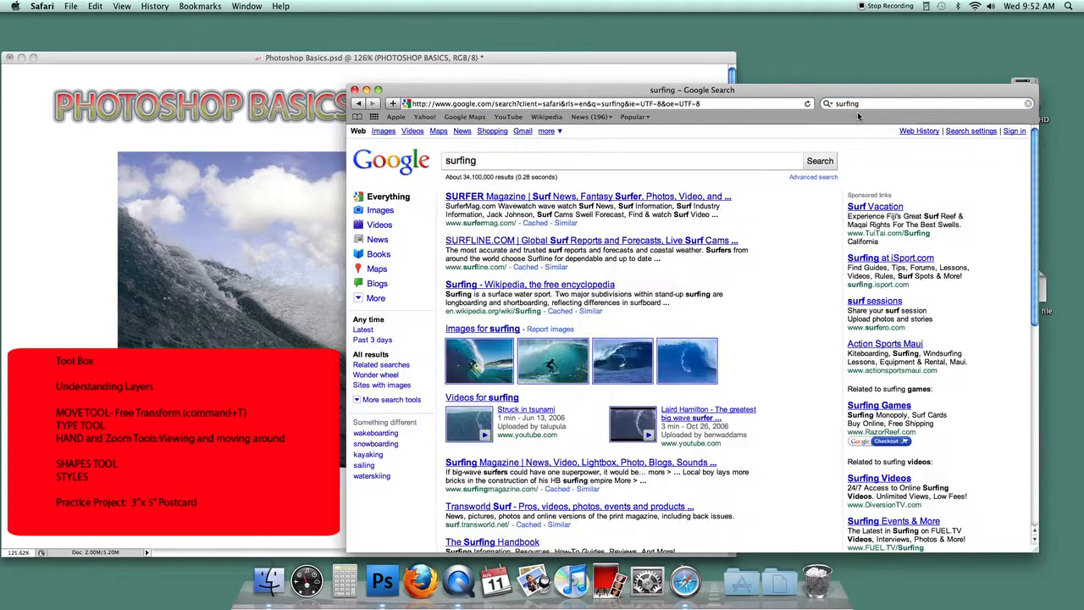
Show the image results for surfing and open the full-size version of surfing-cronulla.jpg
left_click(383, 132)
mouse_move(625, 241)
left_click(732, 323)
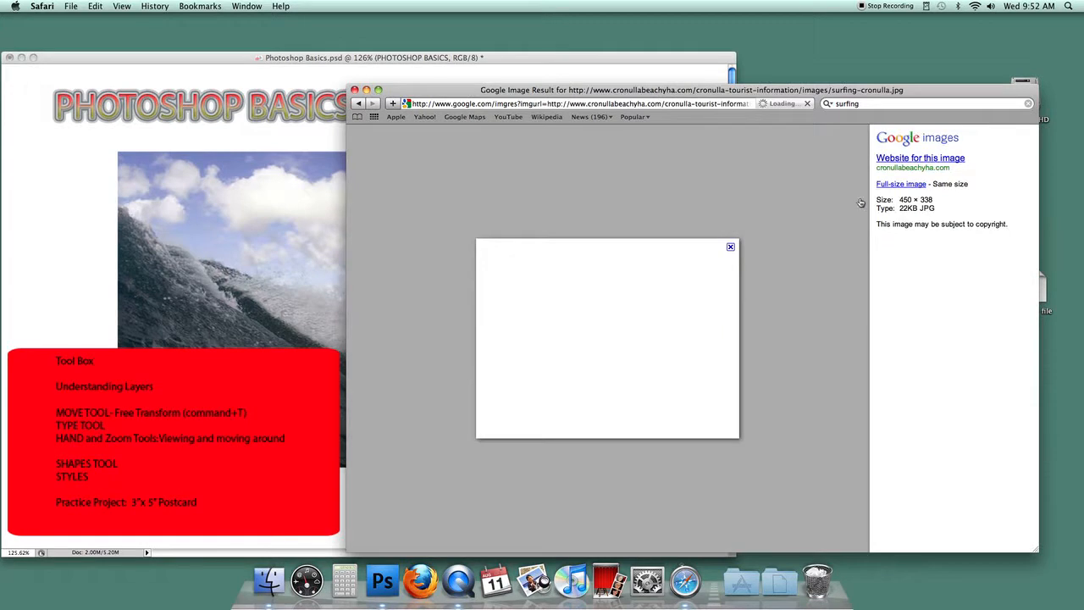
left_click(893, 185)
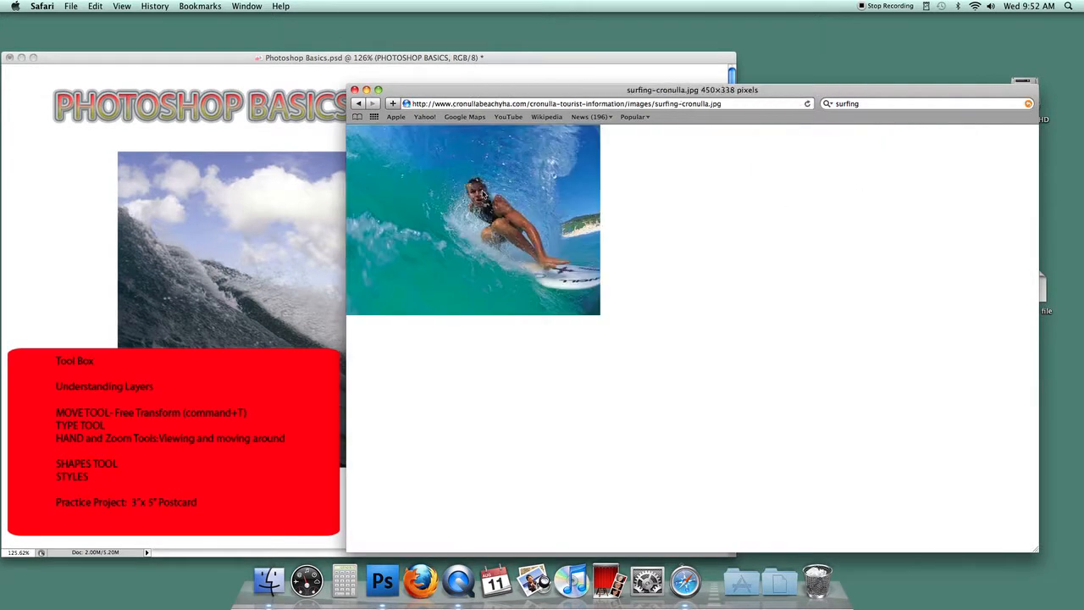
Copy the surfing-cronulla.jpg image and paste it into the Photoshop Basics document
right_click(483, 193)
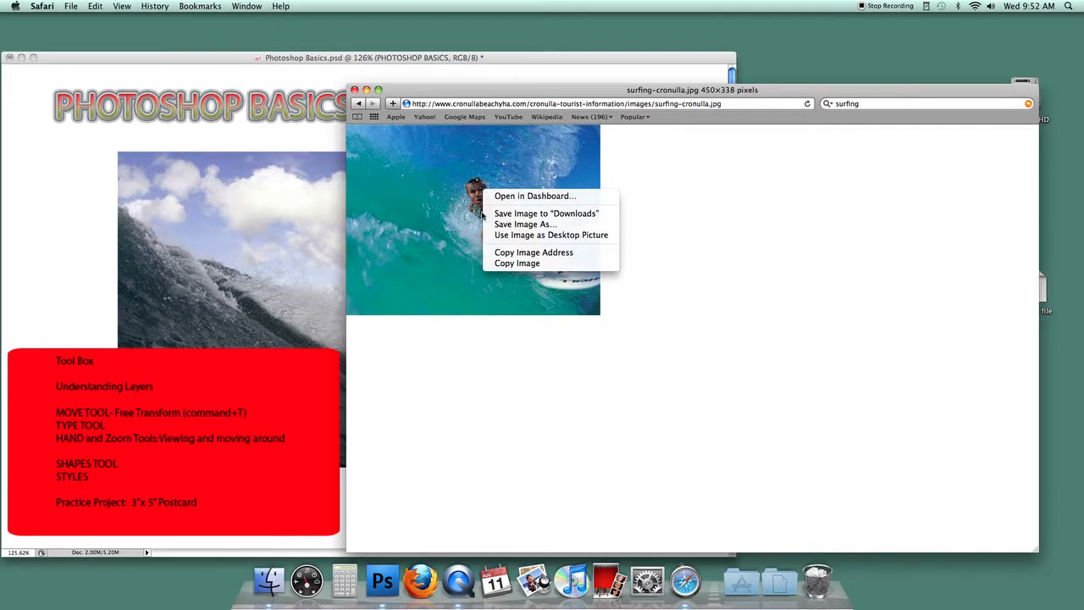
left_click(501, 264)
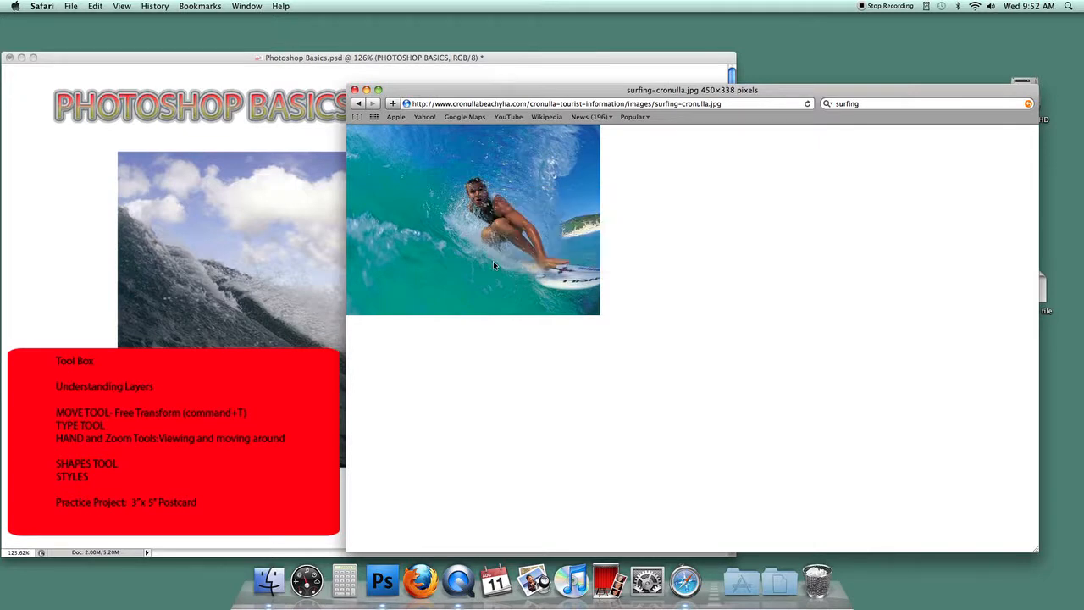
left_click(66, 283)
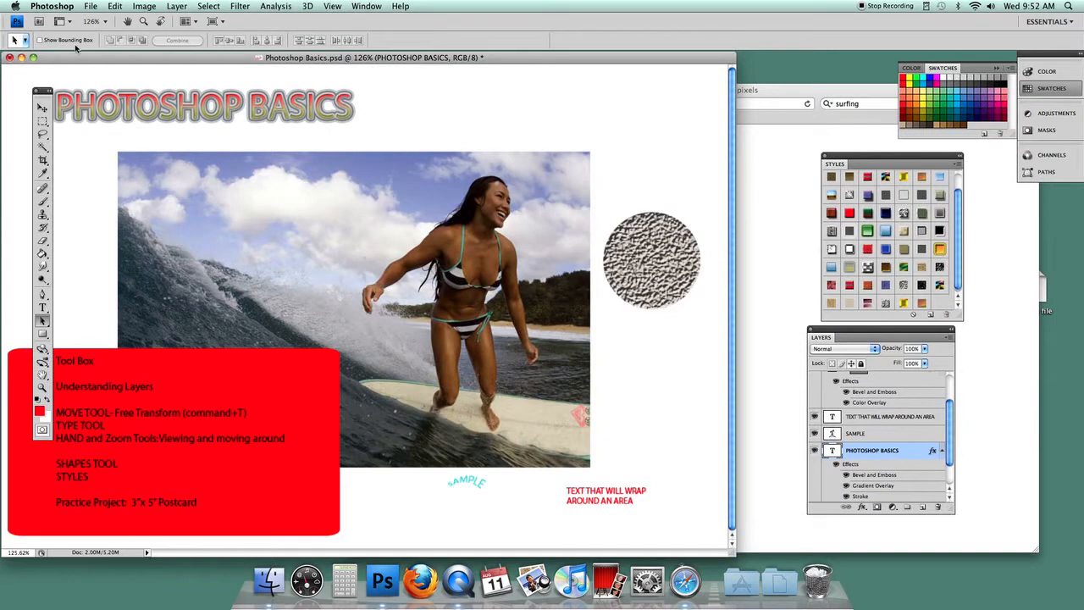
left_click(113, 7)
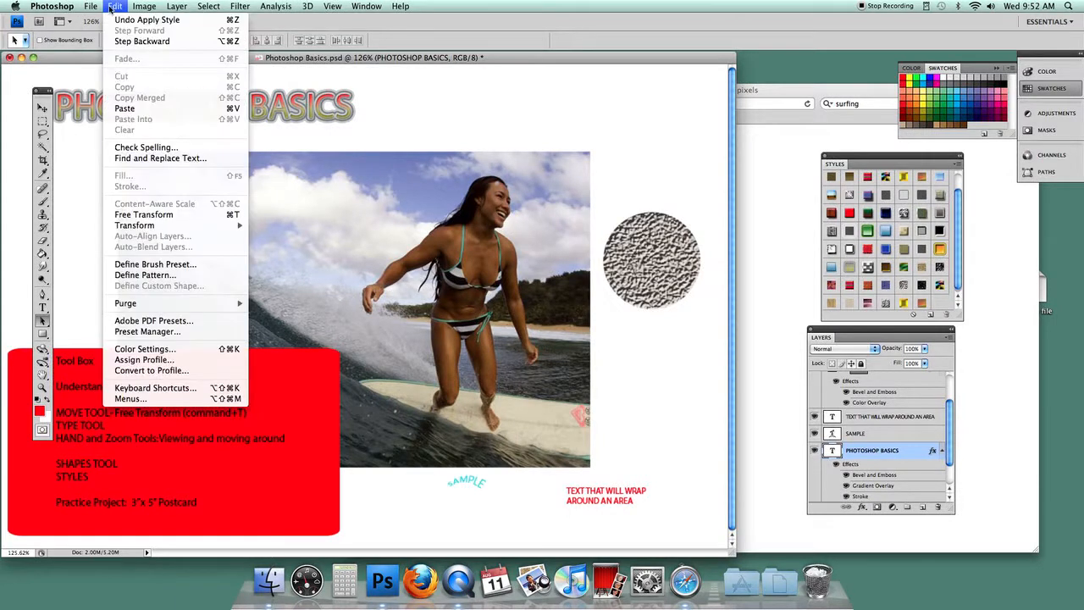
left_click(127, 108)
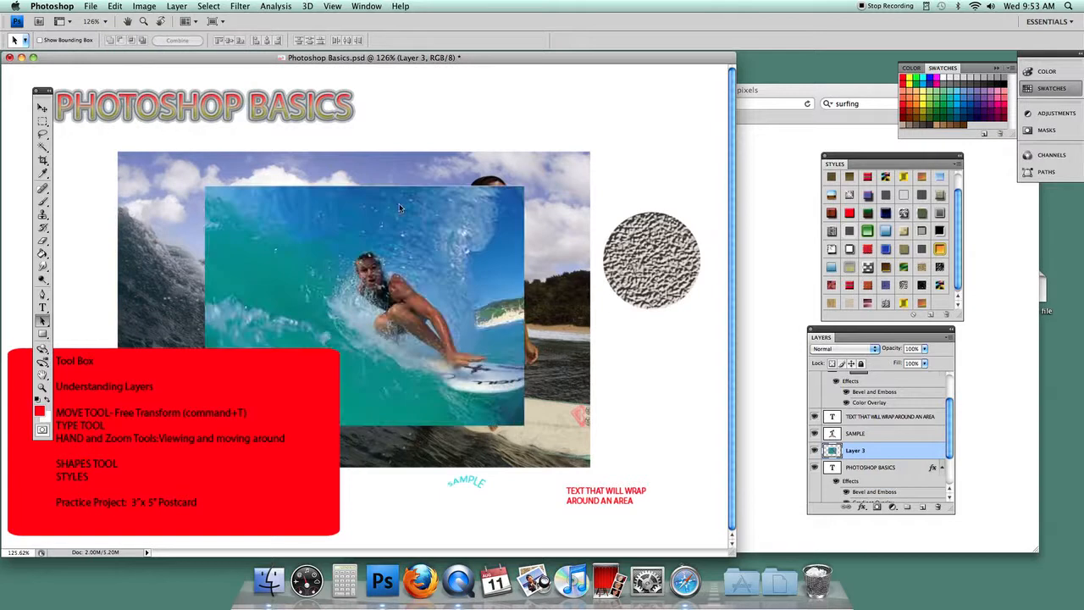
Use the Move tool to shift the pasted surfer image slightly up and to the right over the larger photo
right_click(637, 417)
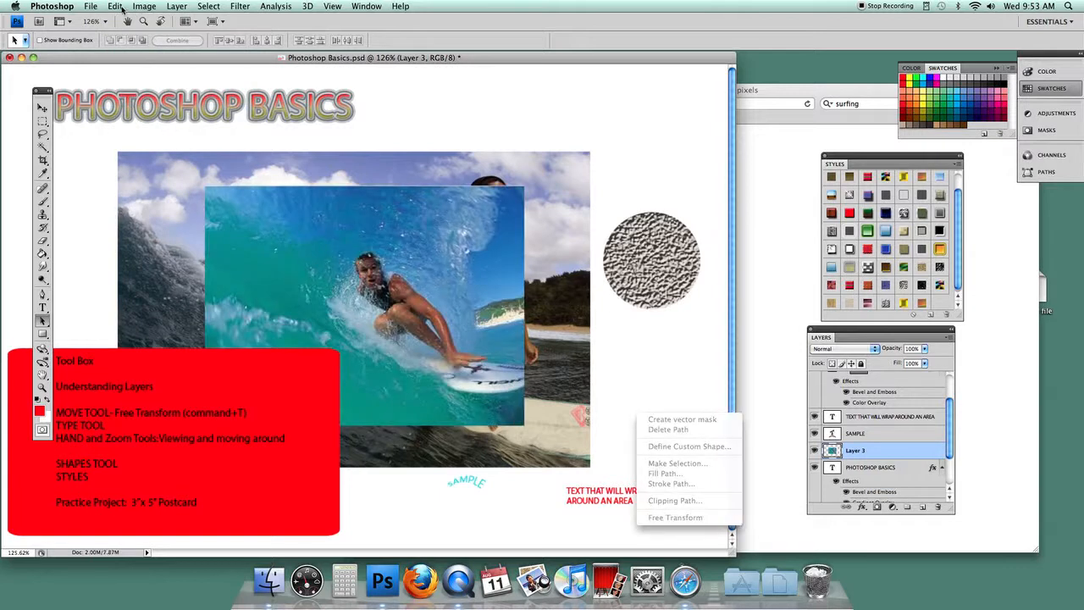
left_click(44, 110)
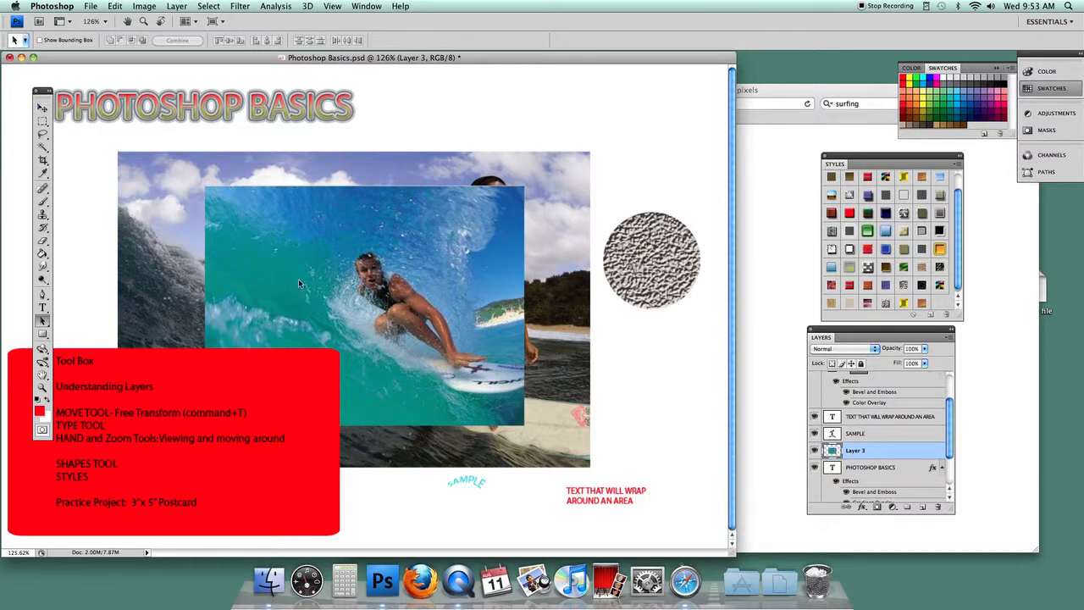
left_click(43, 108)
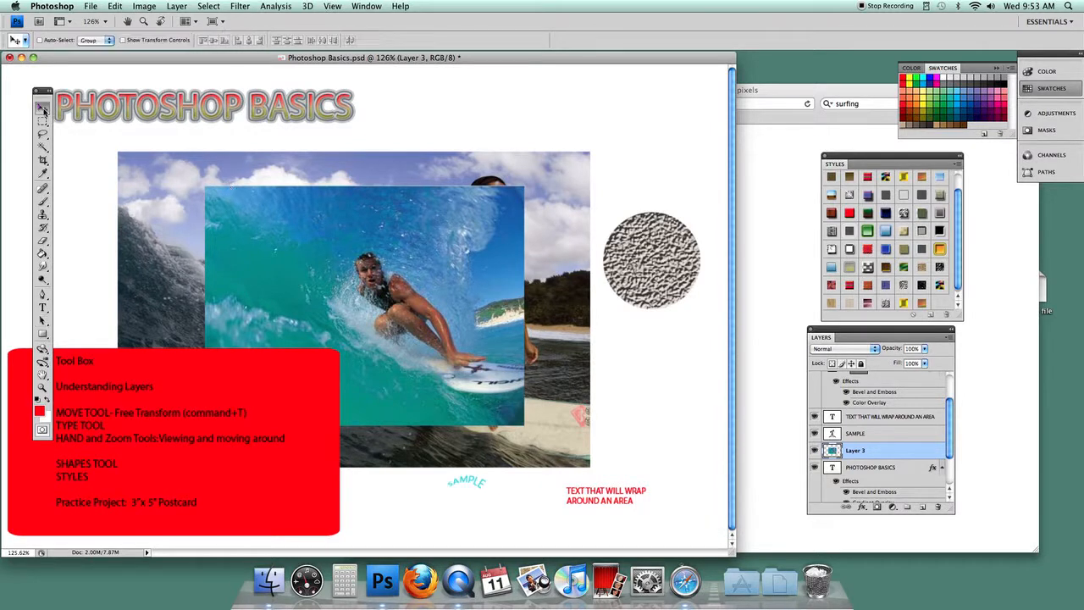
left_click_drag(364, 265, 384, 230)
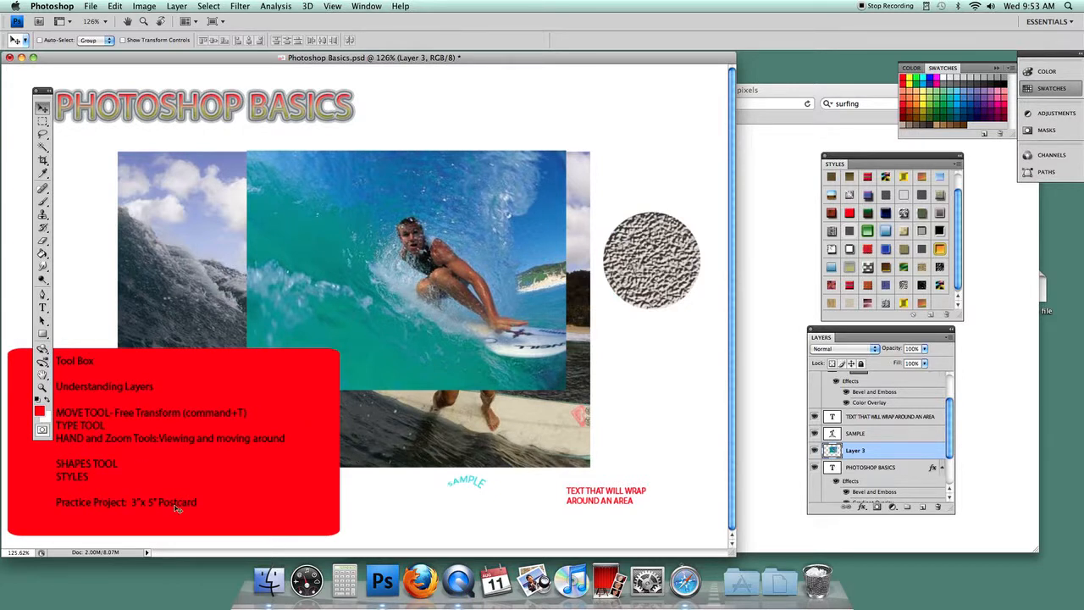
left_click_drag(361, 302, 354, 314)
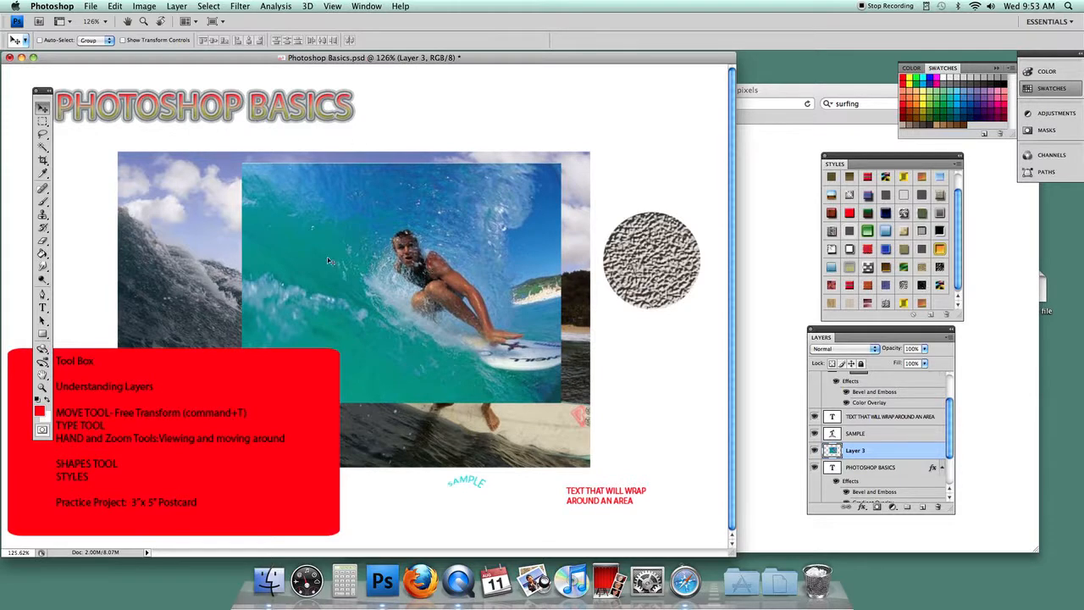
Create a new document 5 inches wide and 3 inches high at 150 pixels/inch, in RGB Color with a white background
left_click(90, 6)
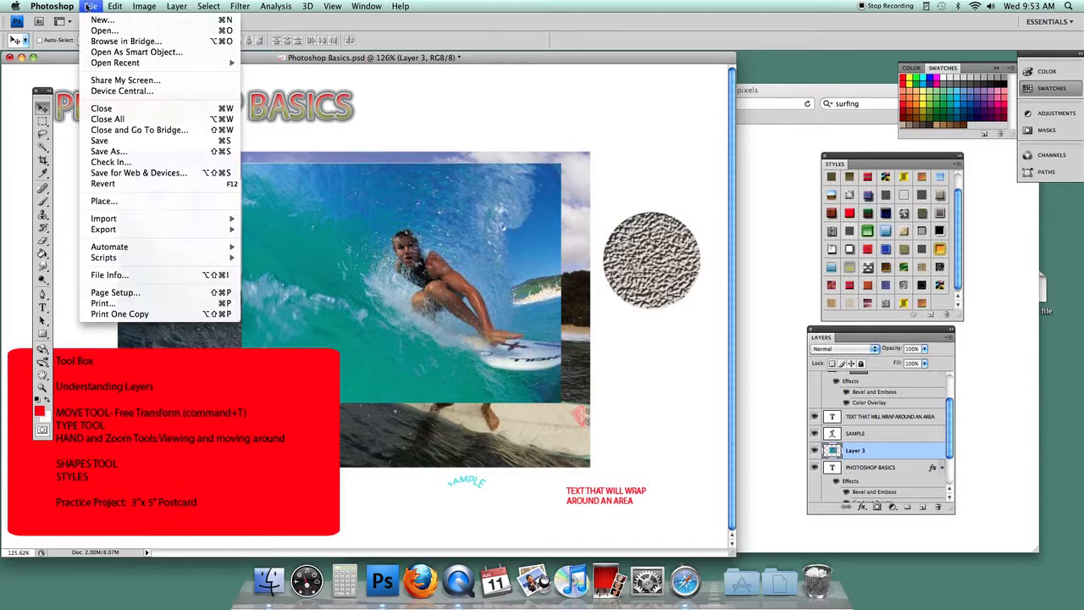
left_click(90, 19)
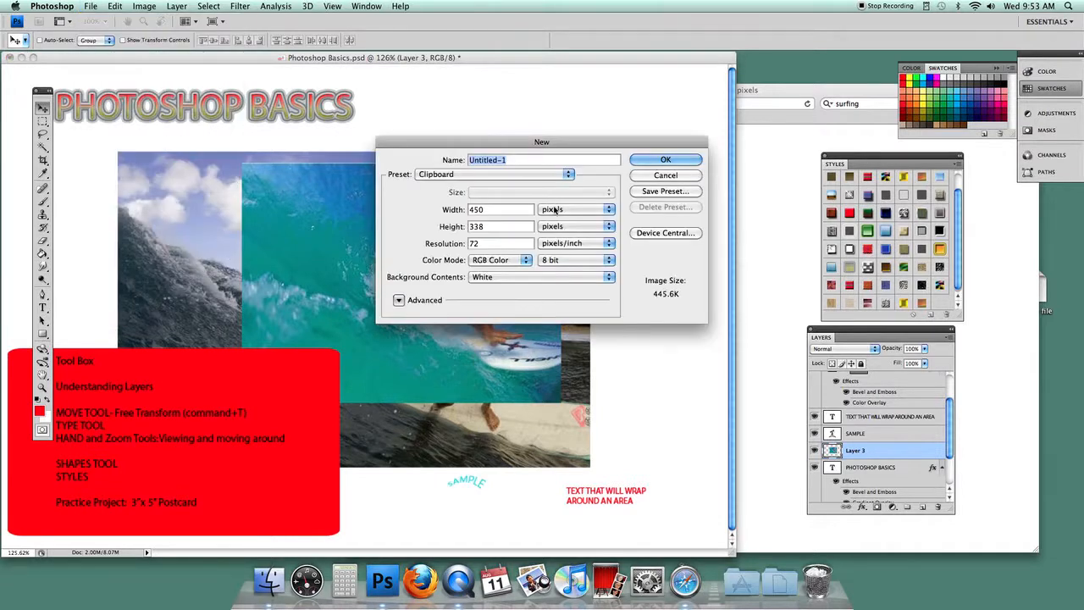
left_click(555, 209)
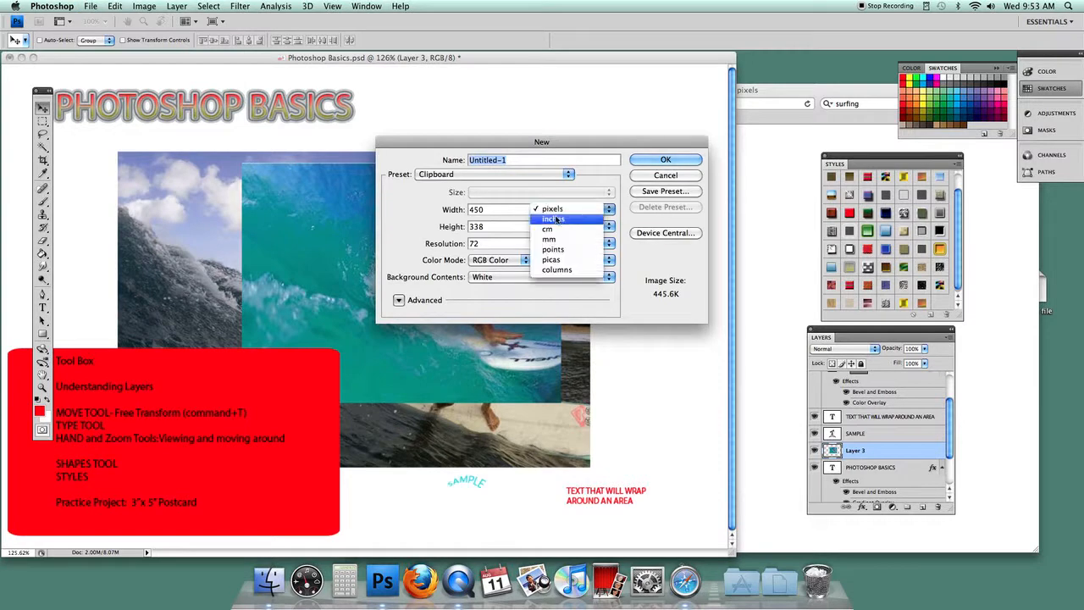
left_click(555, 219)
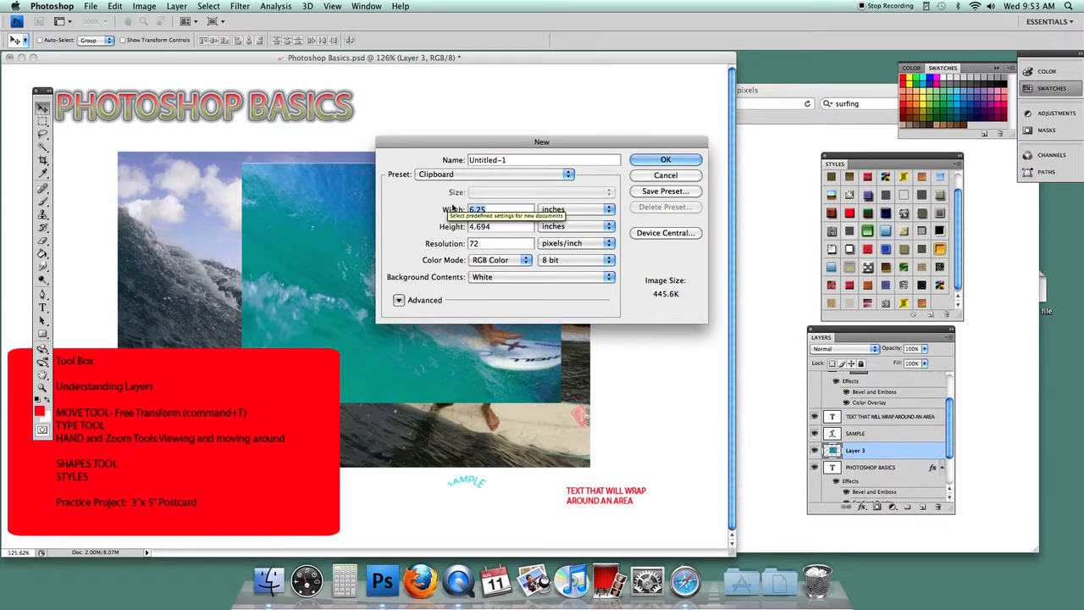
type("5")
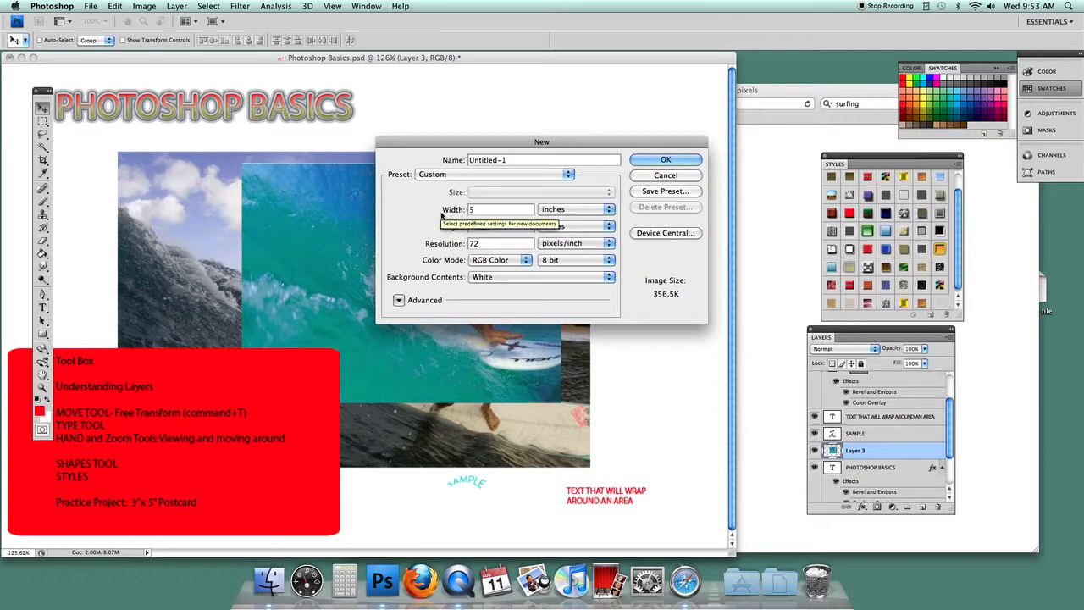
type("3")
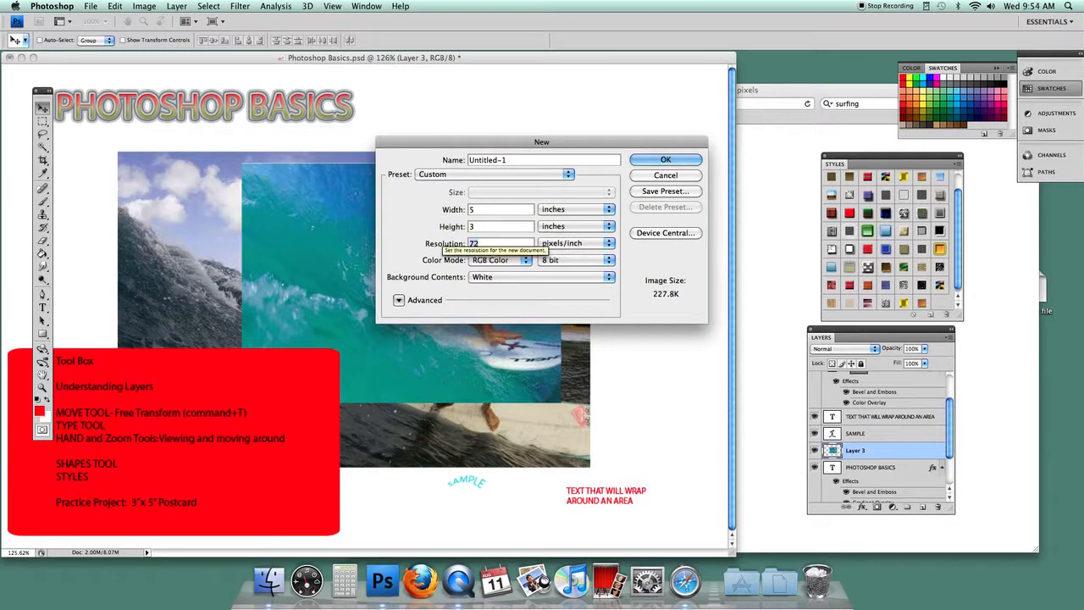
type("150")
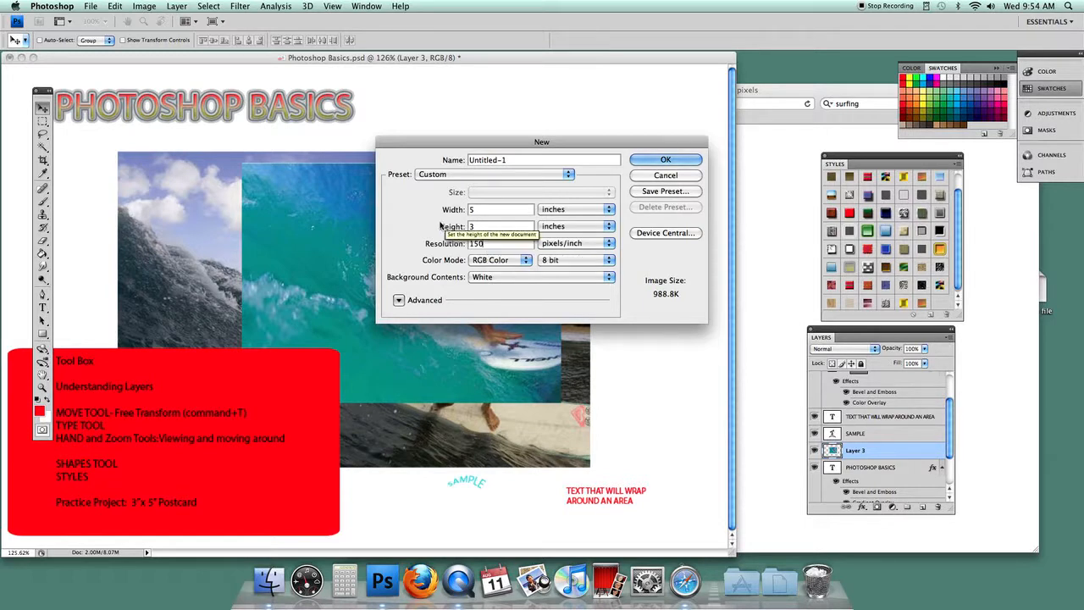
left_click(633, 159)
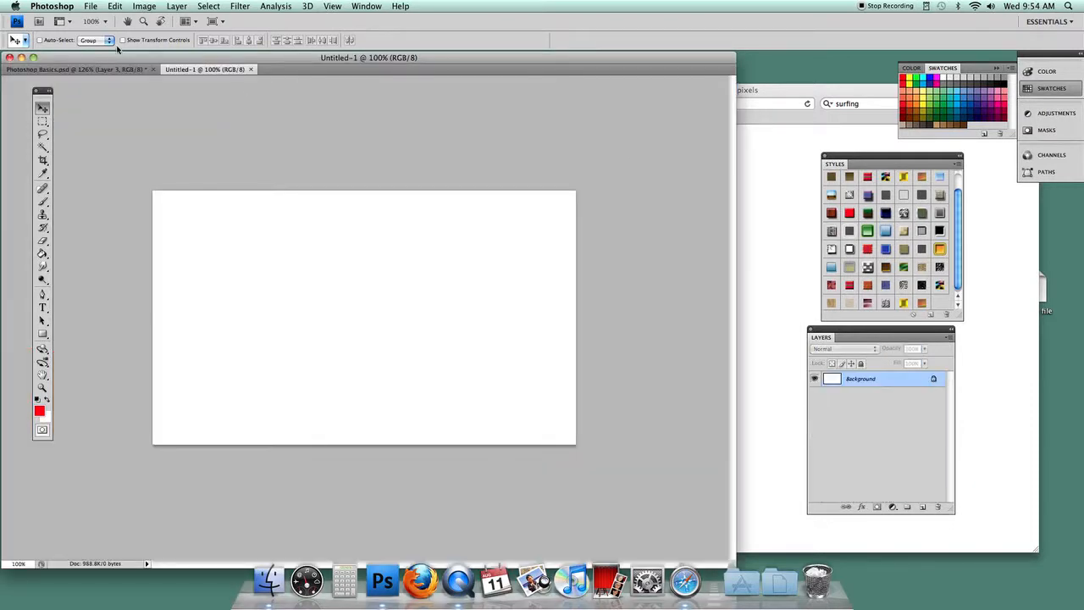
Paste the copied surfer image into the new document and move it slightly upward
key("super+v")
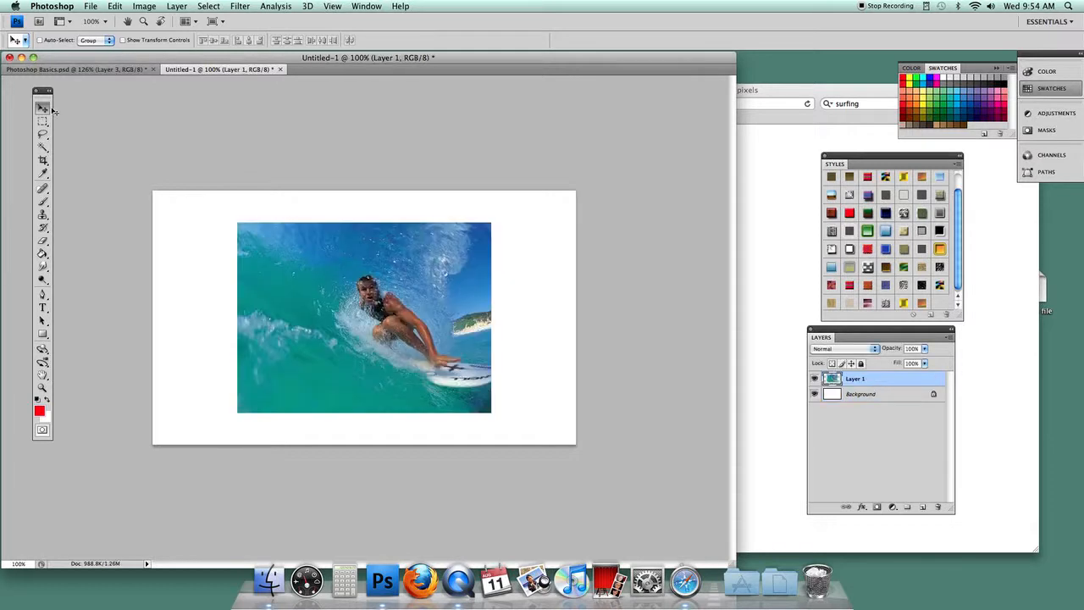
mouse_move(369, 262)
left_mouse_down()
mouse_move(342, 245)
mouse_move(371, 252)
left_mouse_up()
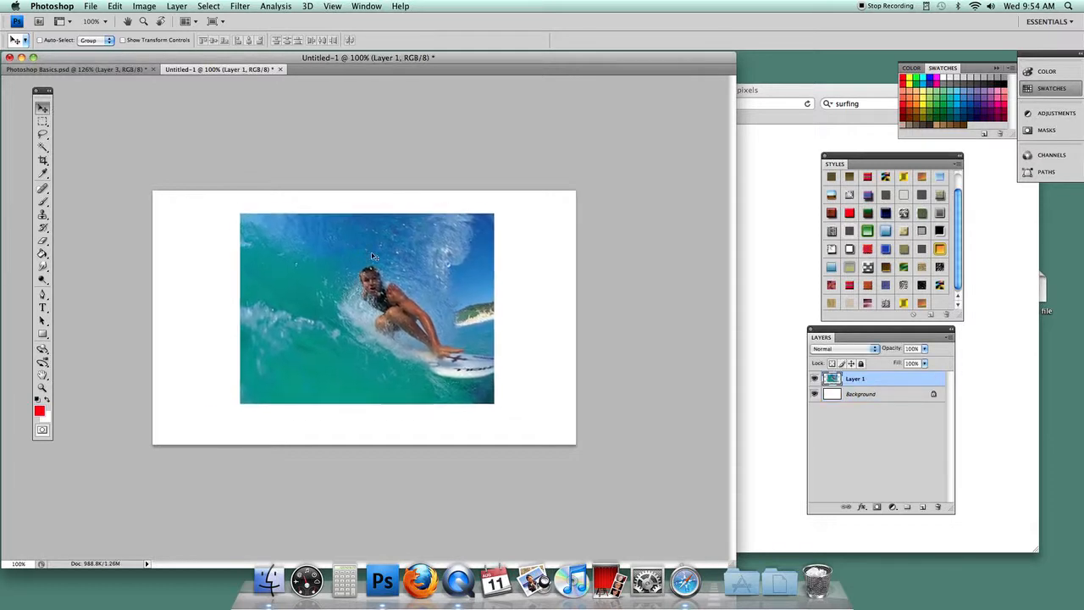
Free-transform the surfer image, scaling it to about 74% width and 72% height and rotating it about 3 degrees clockwise
key("super+t")
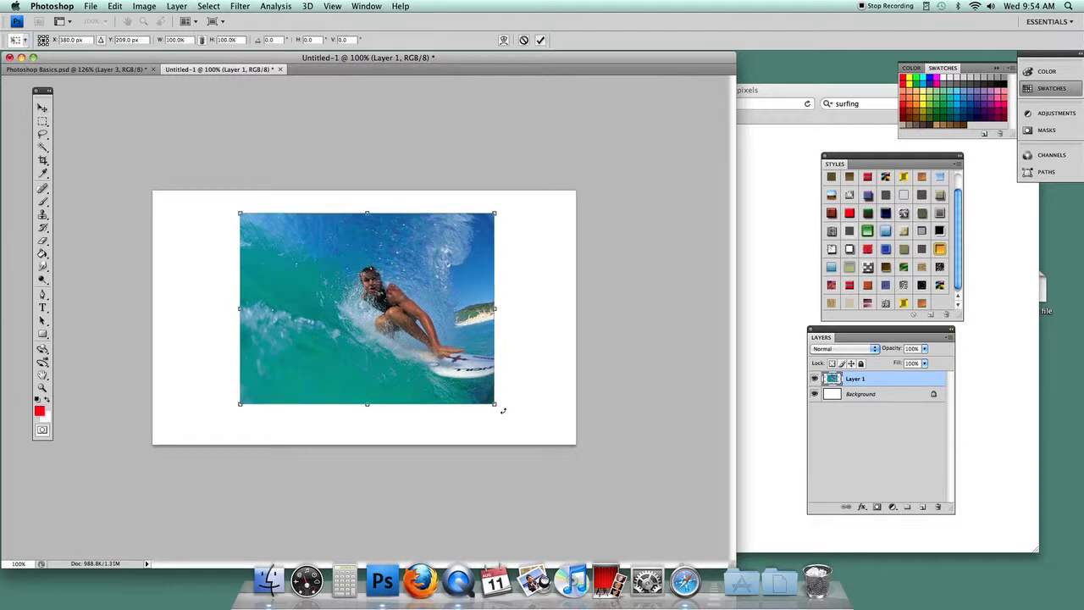
left_click_drag(499, 417, 428, 355)
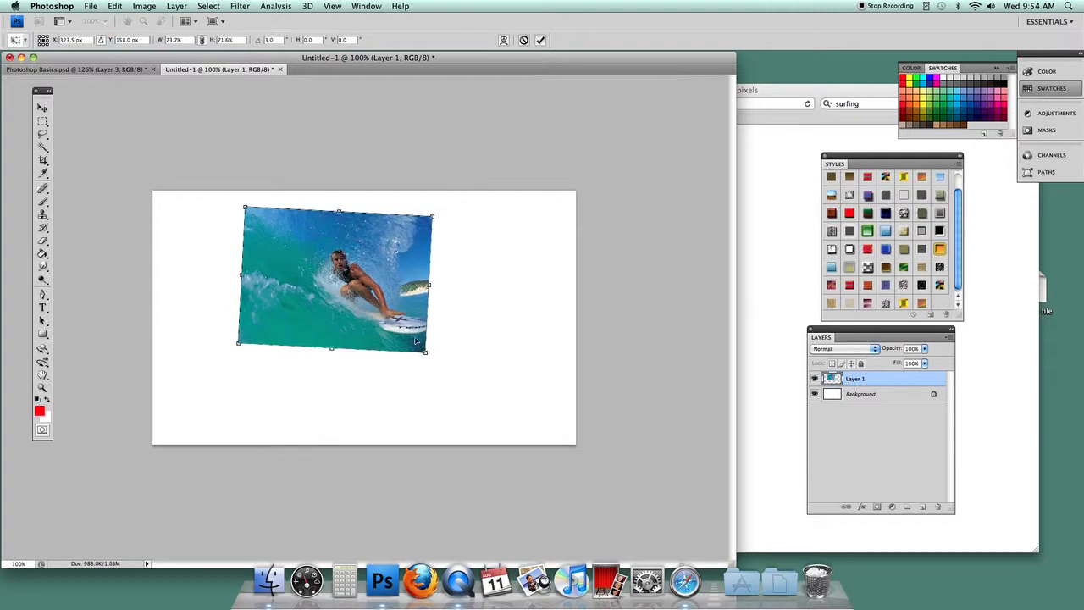
key("Return")
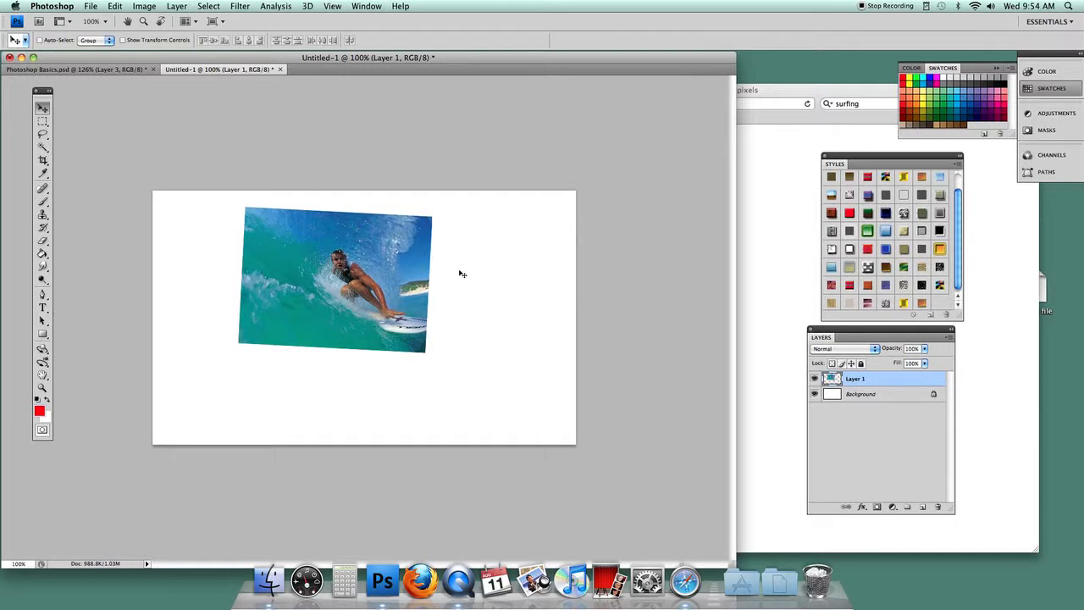
Hide the surfer layer and convert the locked Background into a regular layer named Layer 0
left_click(833, 398)
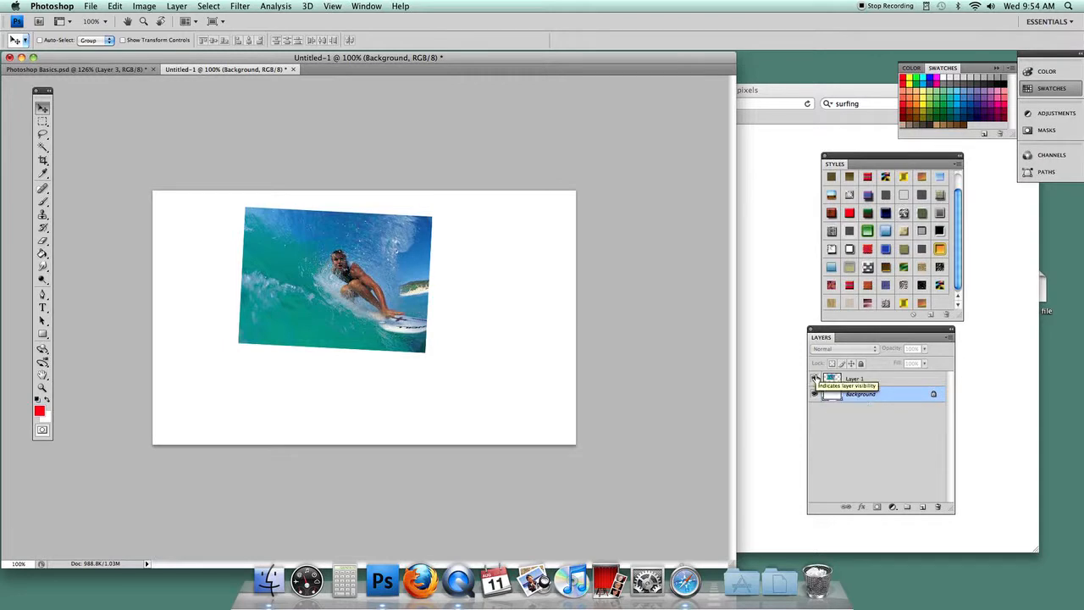
left_click(815, 379)
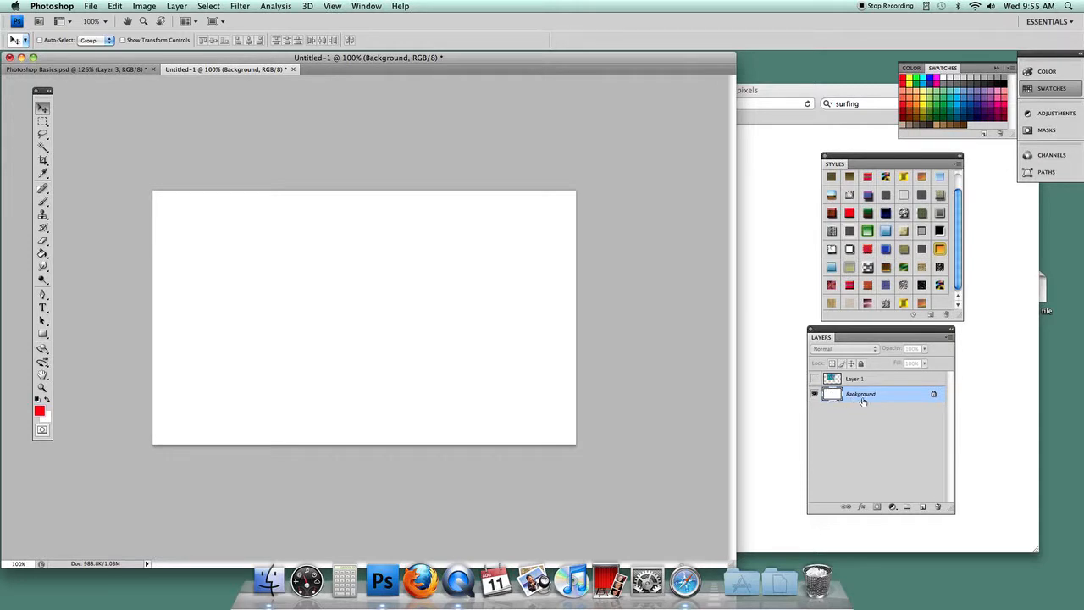
double_click(858, 395)
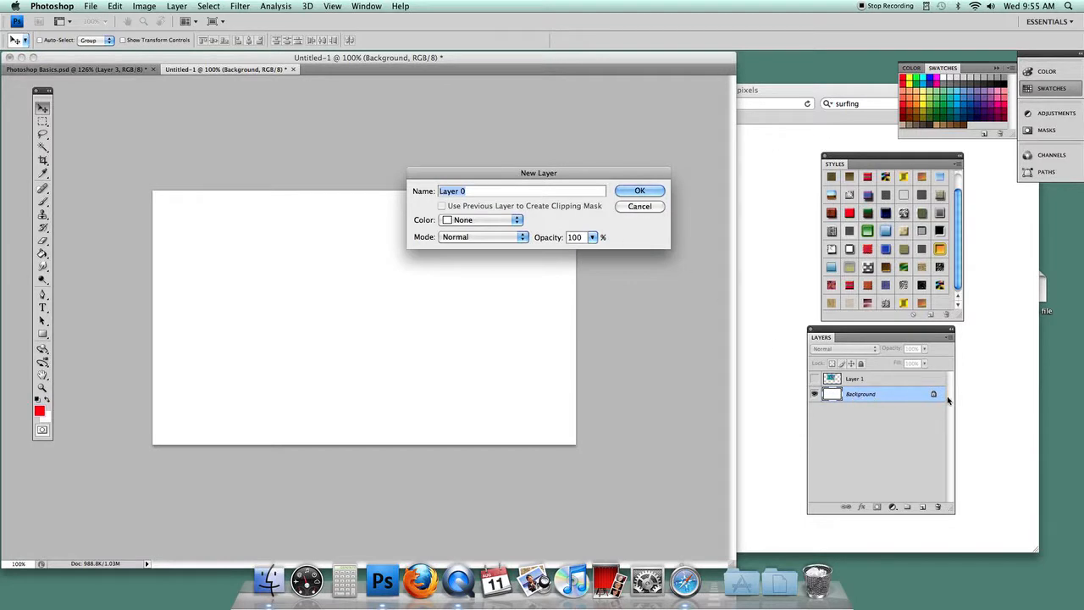
left_click(633, 191)
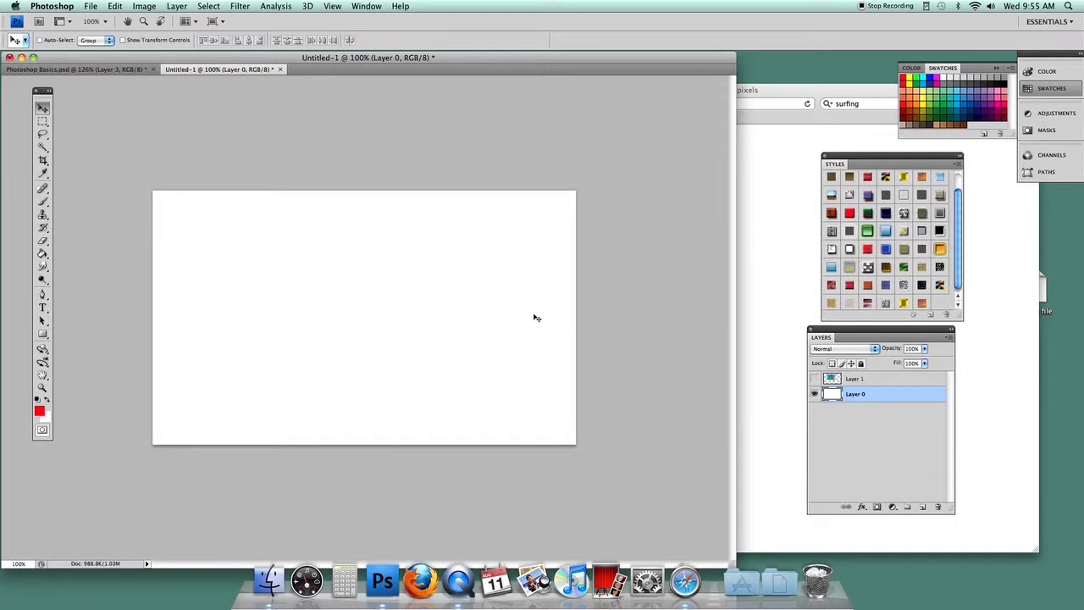
Try out several preset styles on Layer 0, including orange, blue and green gradients
left_click(939, 288)
left_click(940, 248)
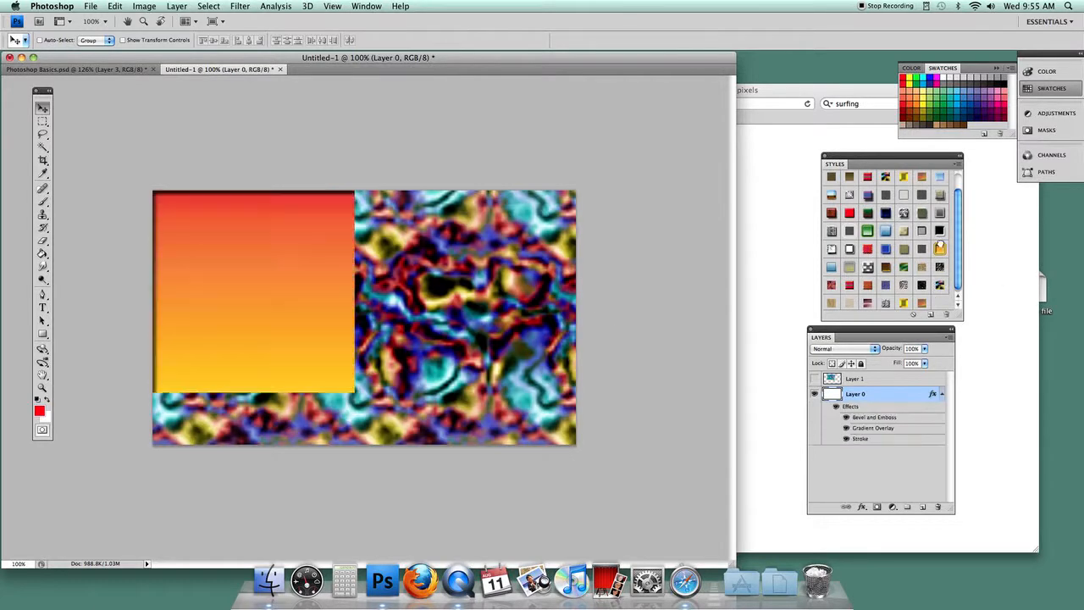
left_click(924, 194)
left_click(883, 234)
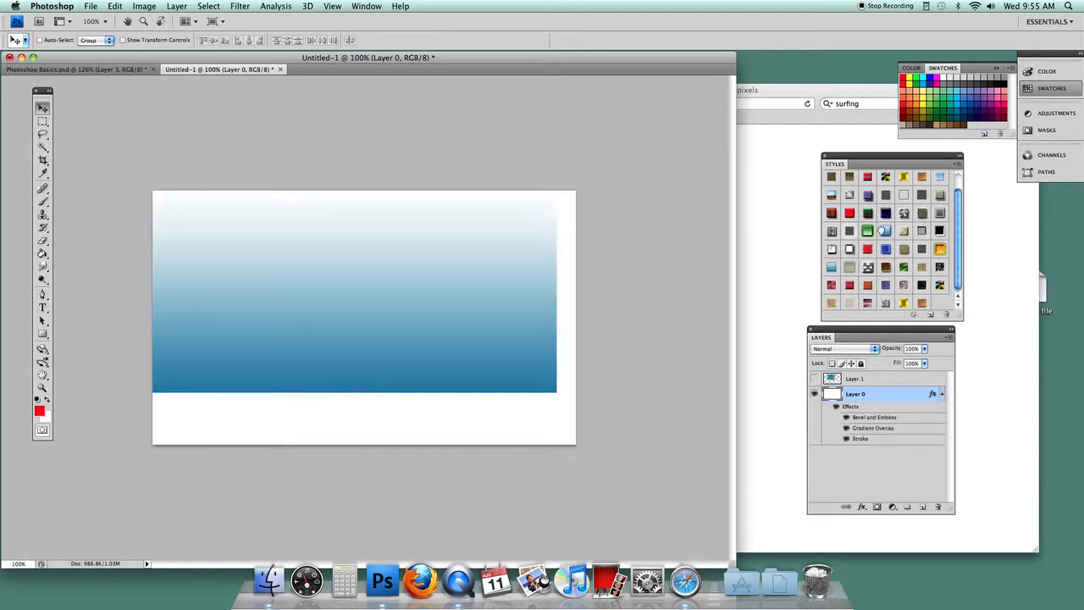
left_click(868, 234)
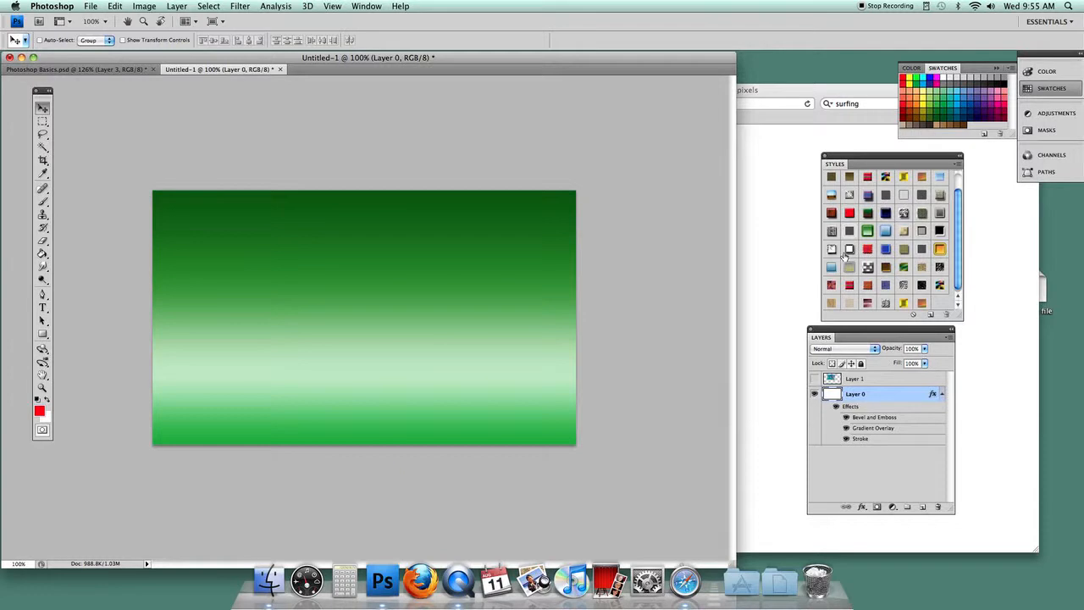
Apply the white-to-blue gradient preset style to Layer 0 and show the surfer layer again
left_click(832, 269)
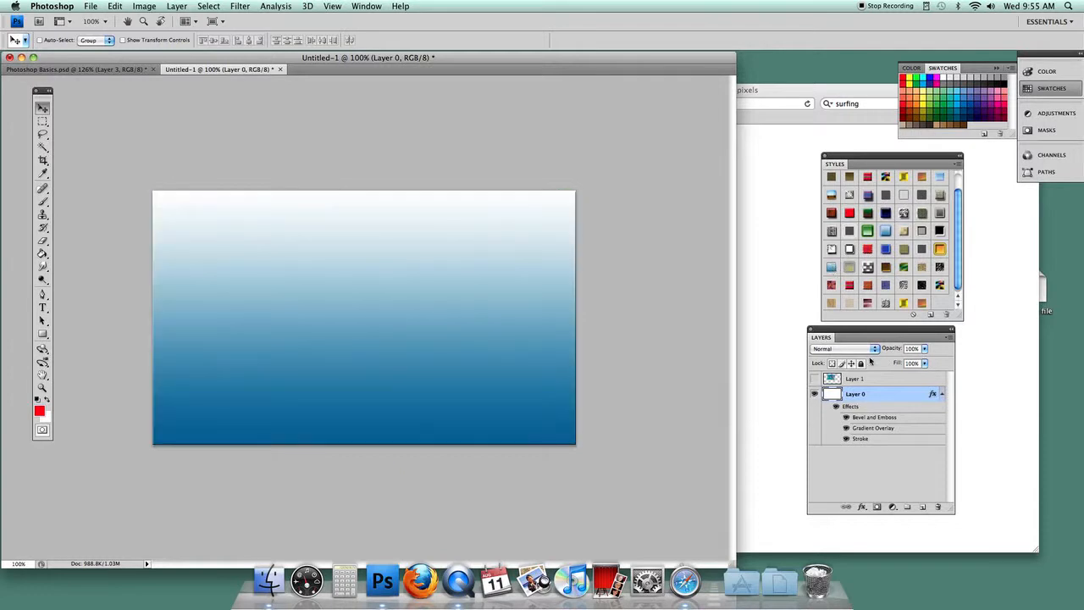
left_click(814, 379)
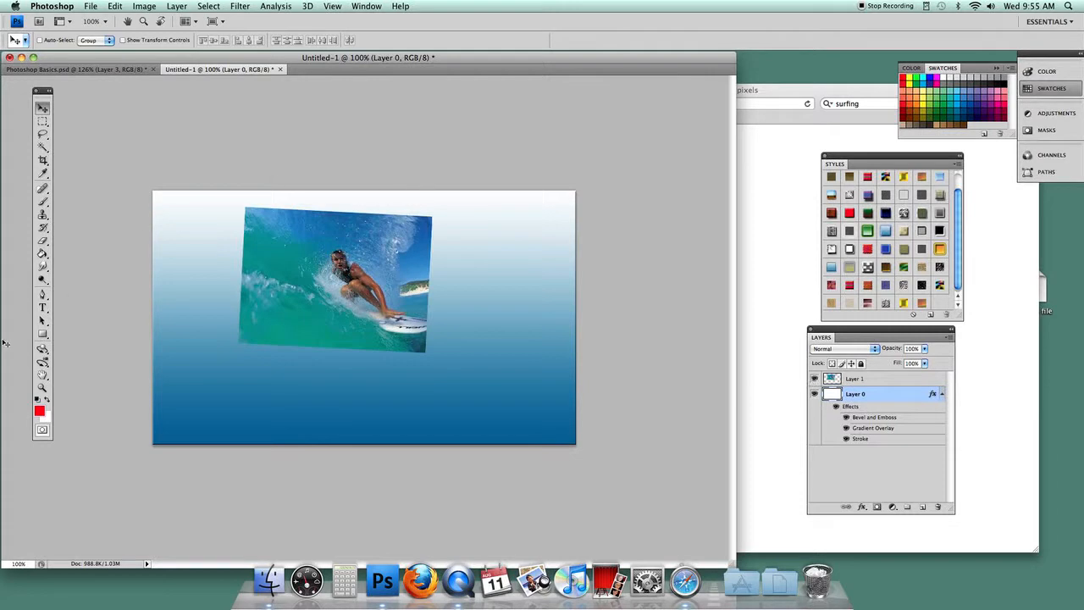
Add the text "SURF HAWAII" and move it beside the upper right part of the surfer photo
left_click(43, 307)
left_click(252, 401)
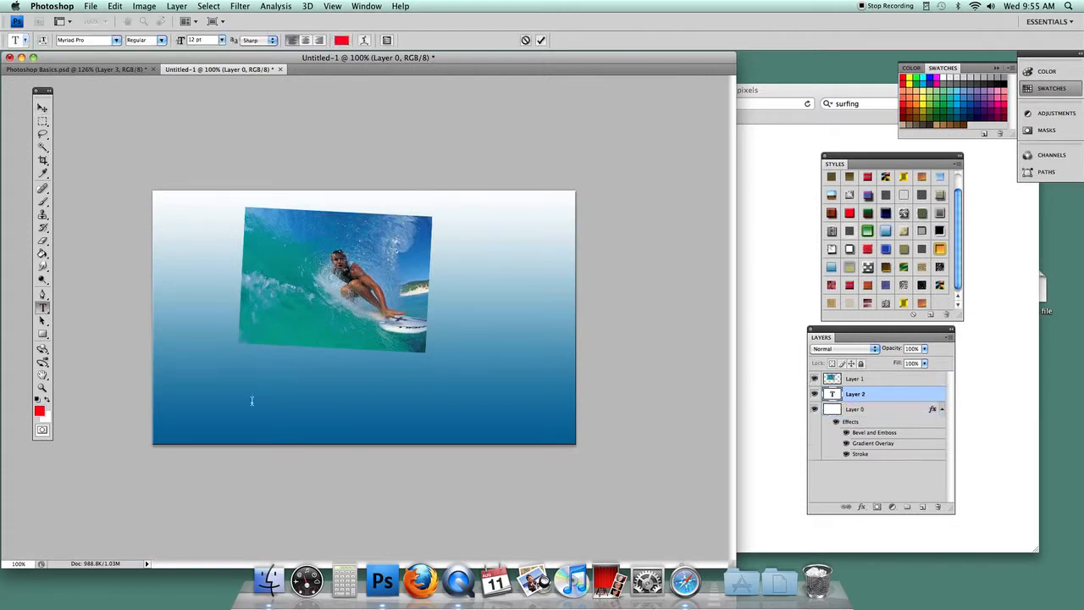
type("SURF HAWAII")
left_click(43, 107)
left_click_drag(318, 406, 539, 266)
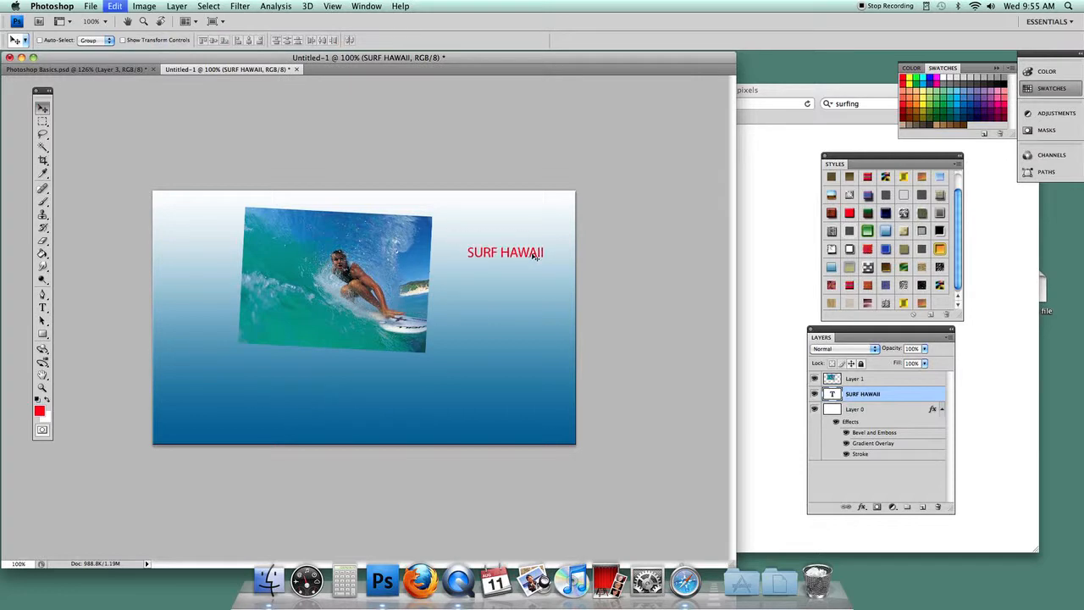
Scale the SURF HAWAII text proportionally to about 162% so it spans from near the photo to the postcard's right edge
key("ctrl+t")
left_click_drag(468, 261, 419, 271)
left_click_drag(523, 262, 556, 249)
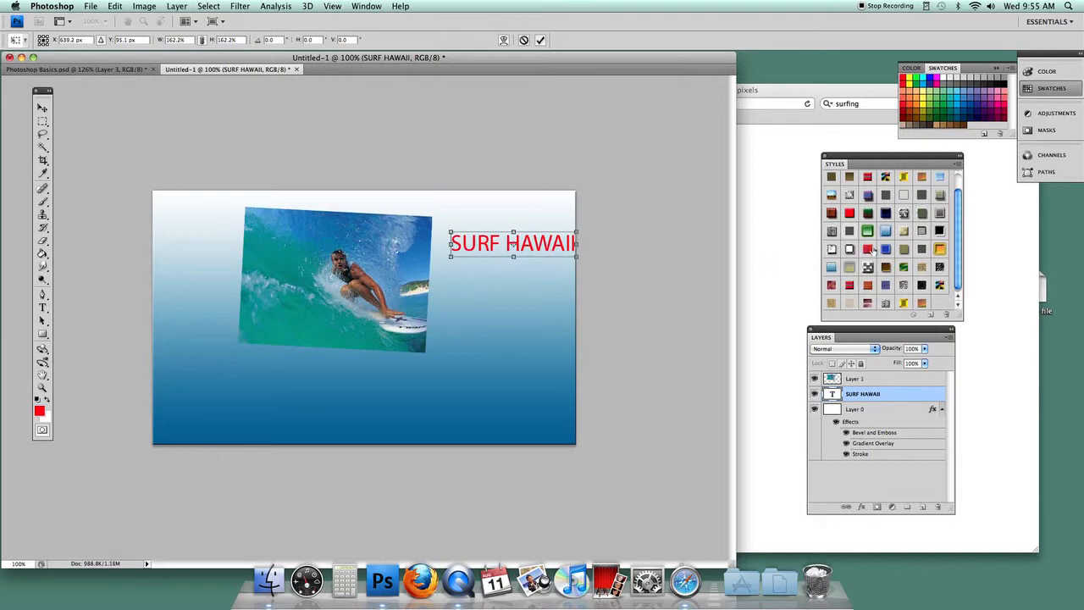
key("Return")
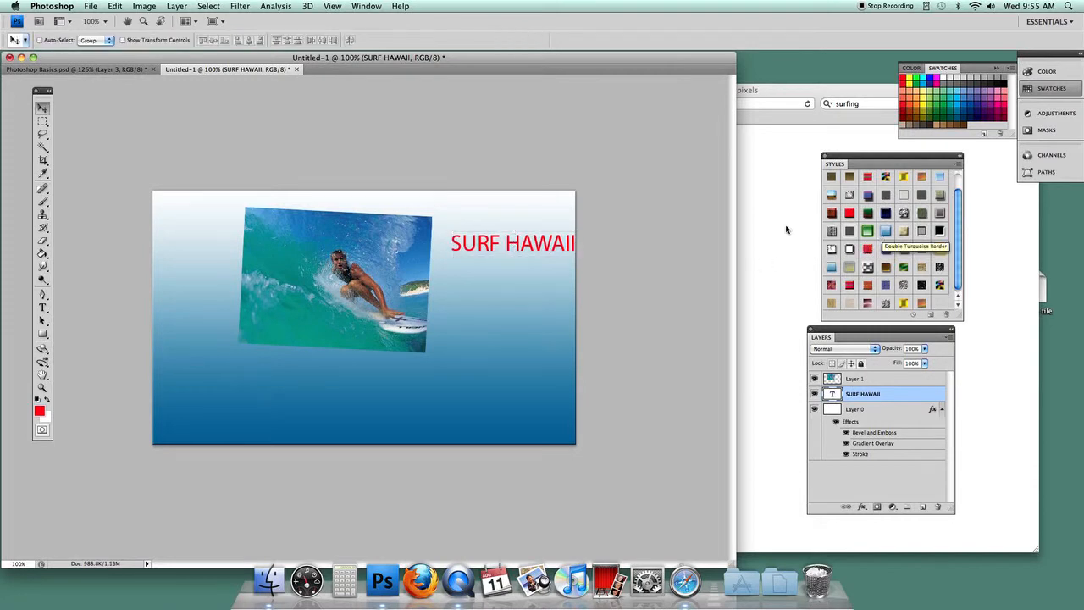